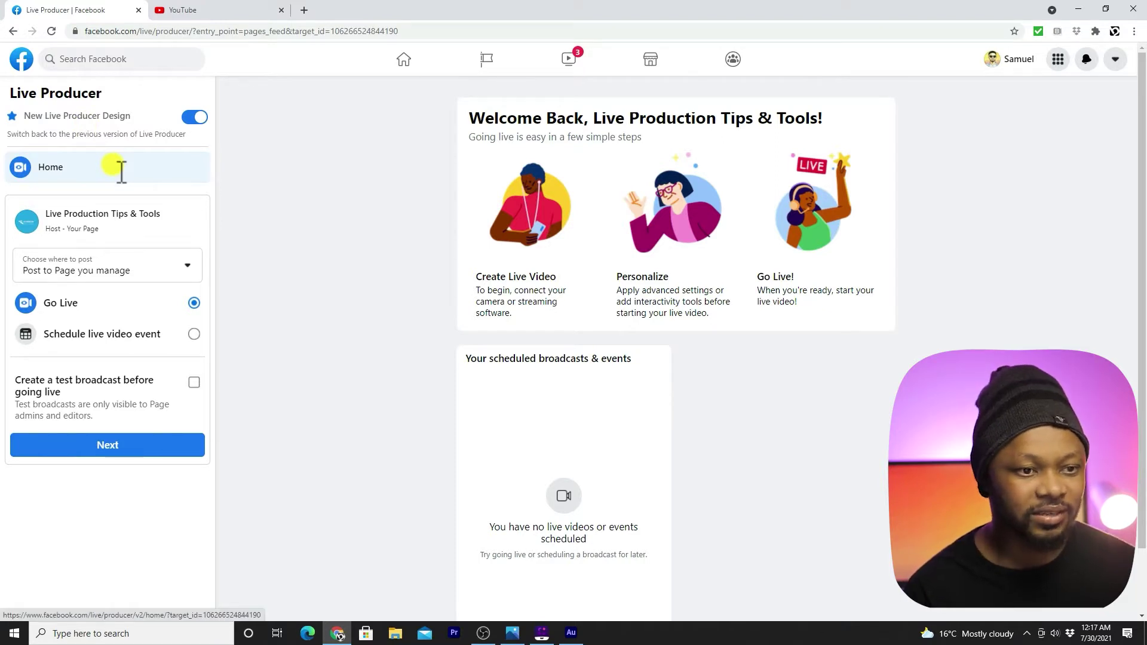
# - Look over the selected host page and the available destinations for posting the live video
pyautogui.click(122, 172)
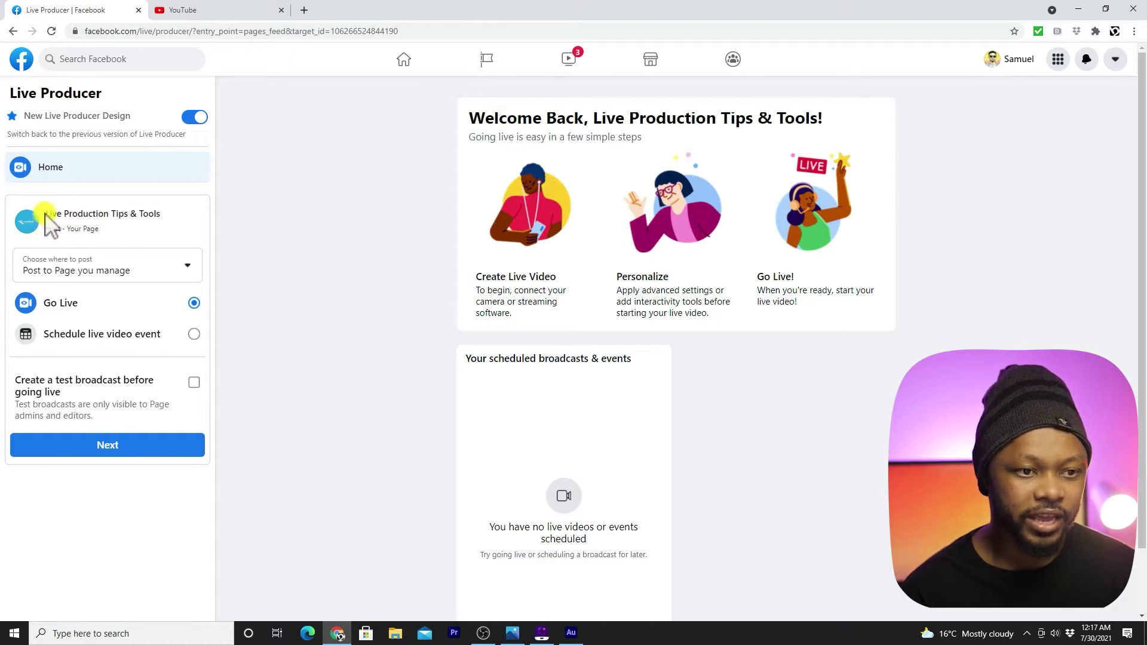
pyautogui.moveTo(45, 213); pyautogui.dragTo(157, 221)
pyautogui.click(165, 220)
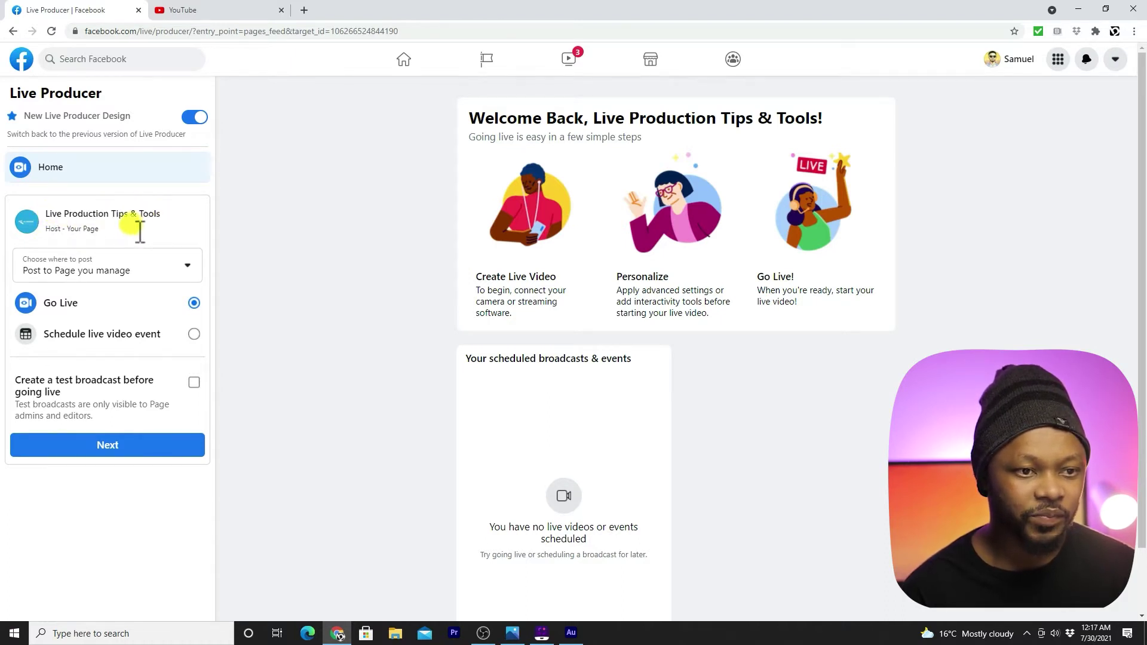
pyautogui.scroll(-1, 111, 227)
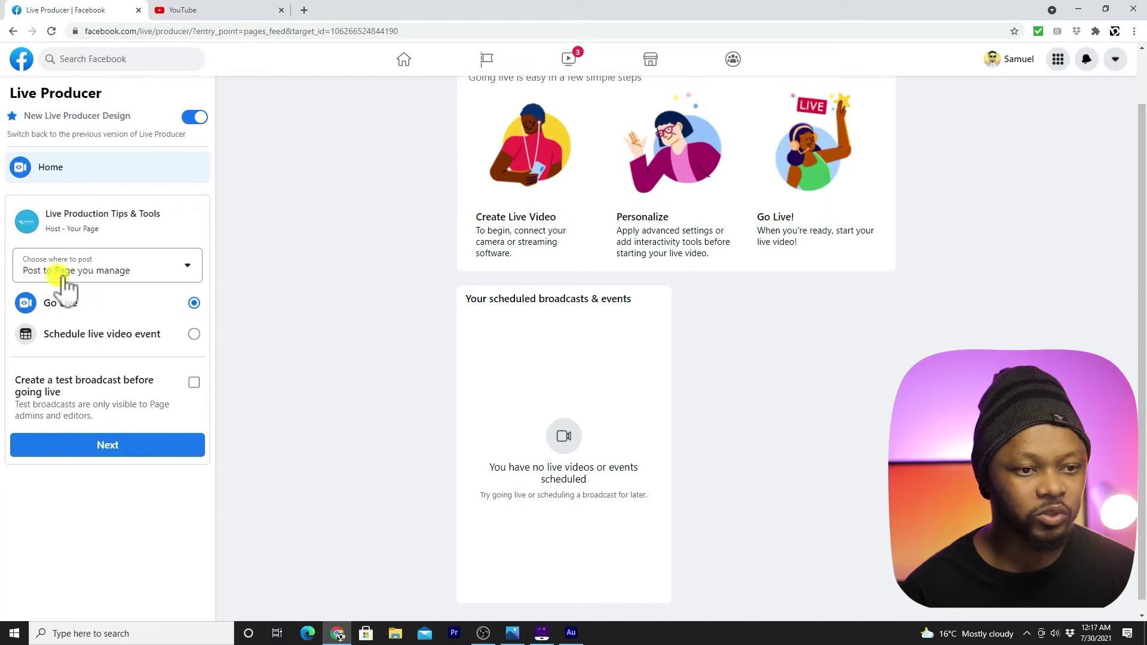
pyautogui.click(173, 268)
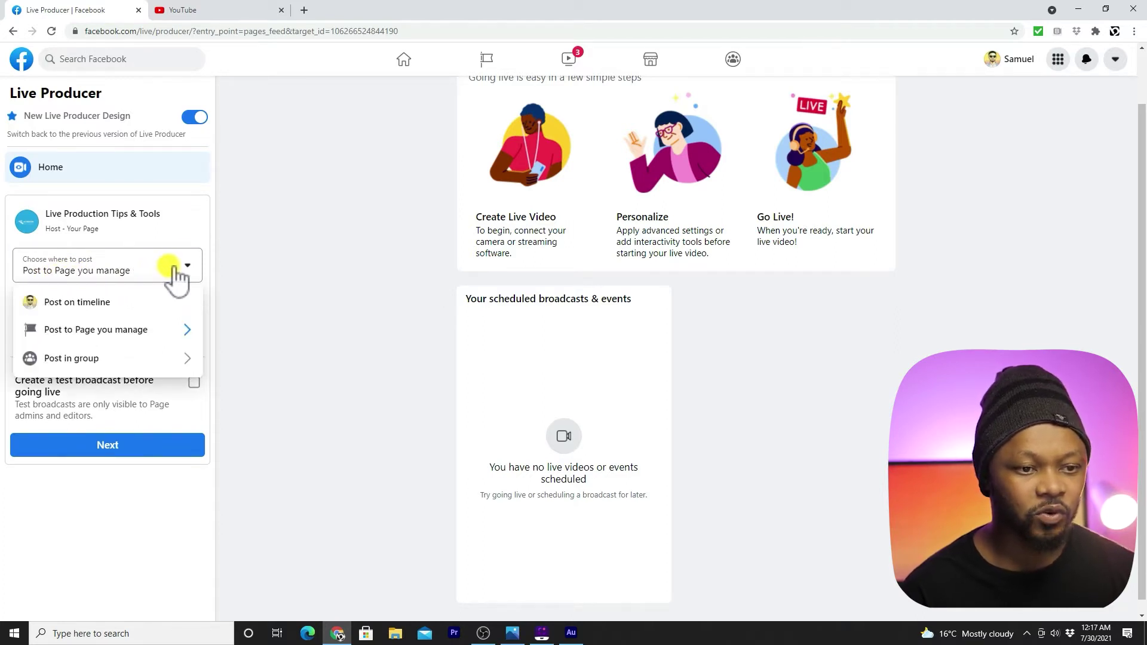
pyautogui.click(235, 264)
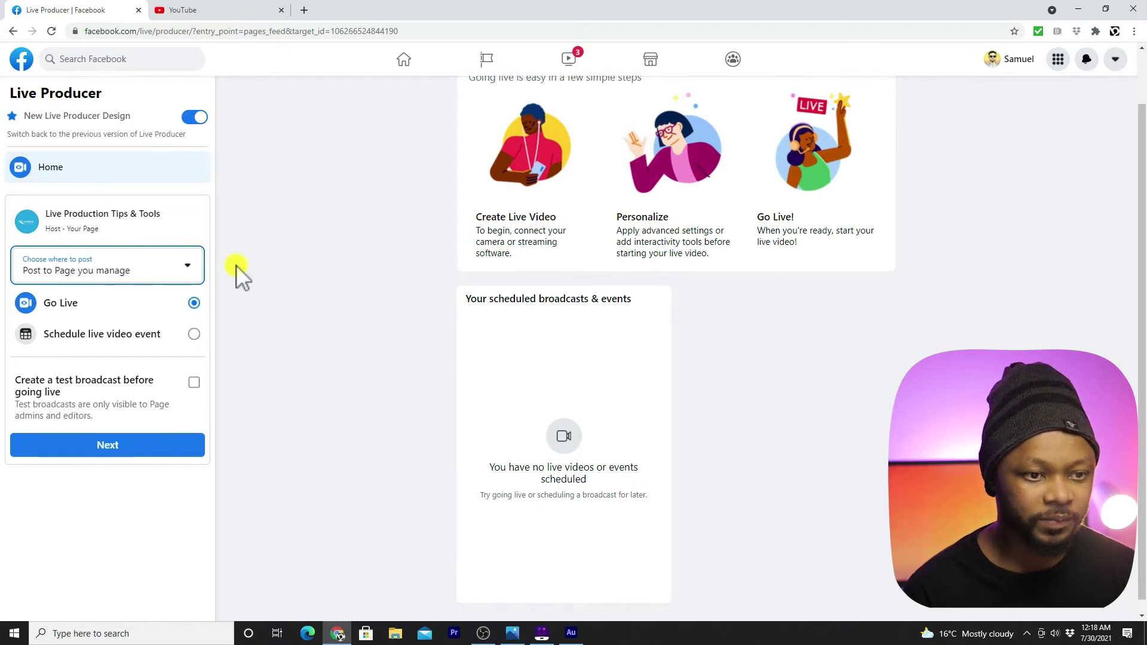
# - Continue to the stream setup for going live on the managed Page and choose Use Stream Key as the video source
pyautogui.scroll(-1, 198, 284)
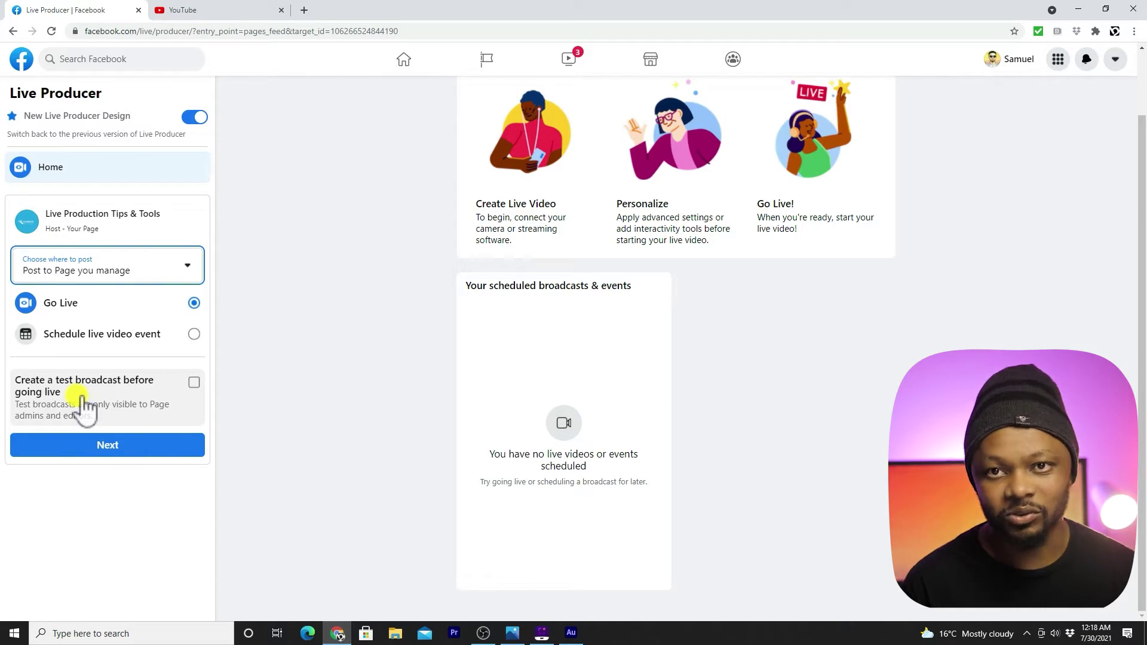
pyautogui.click(108, 446)
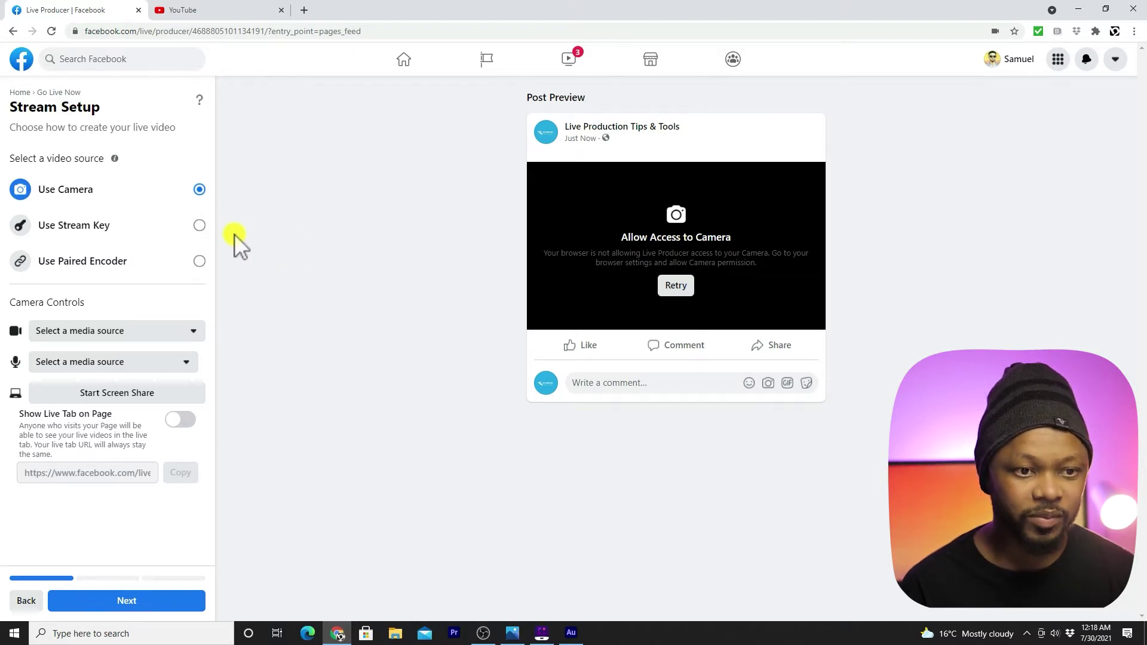
pyautogui.click(199, 226)
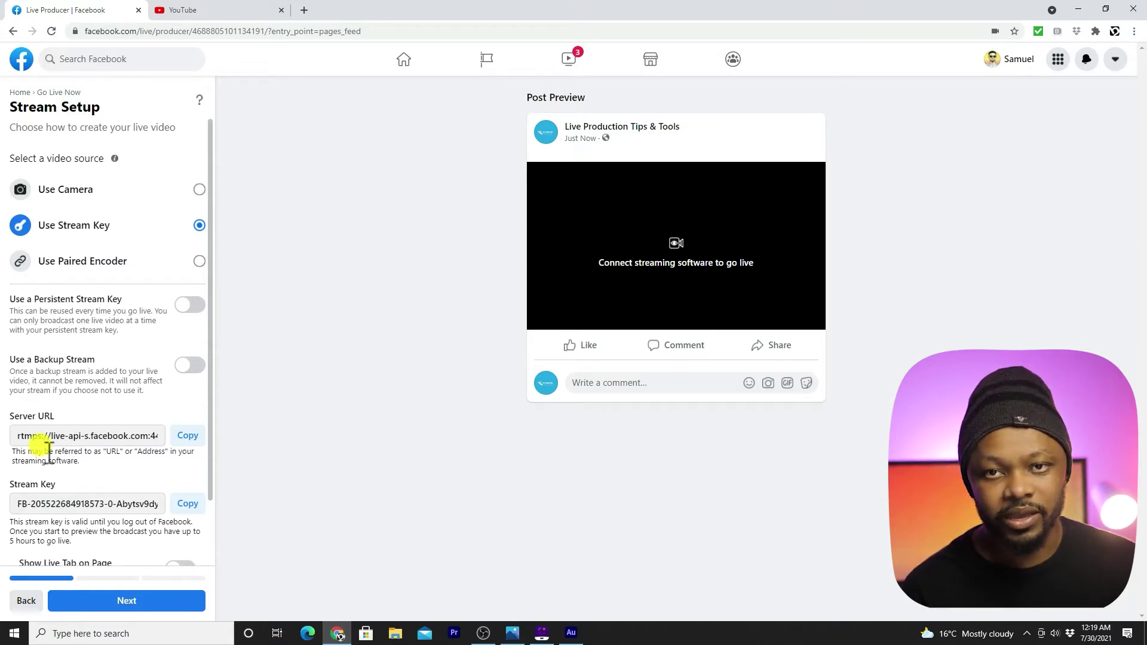
# - Copy the live video's stream key
pyautogui.scroll(-2, 47, 447)
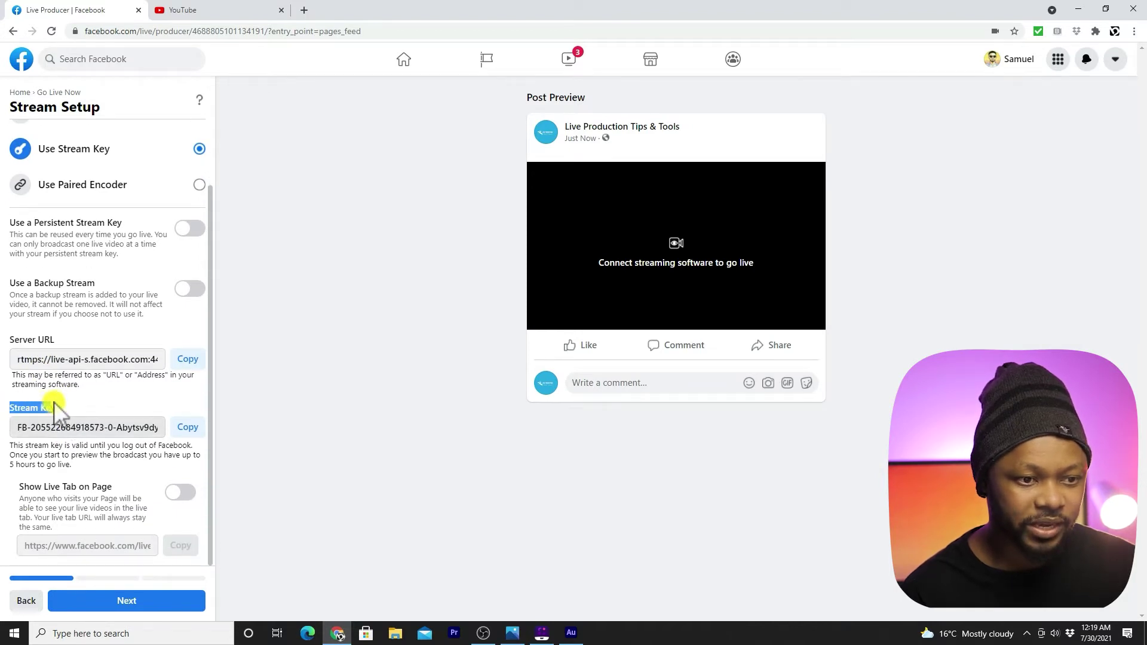
pyautogui.scroll(1, 73, 406)
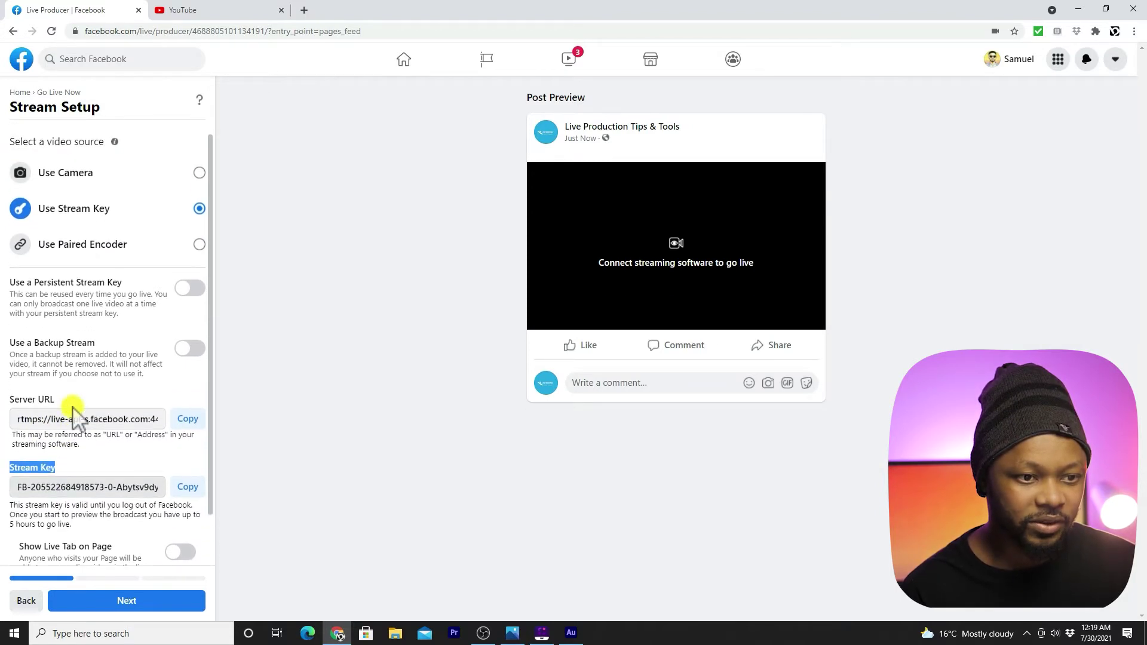
pyautogui.scroll(-1, 73, 406)
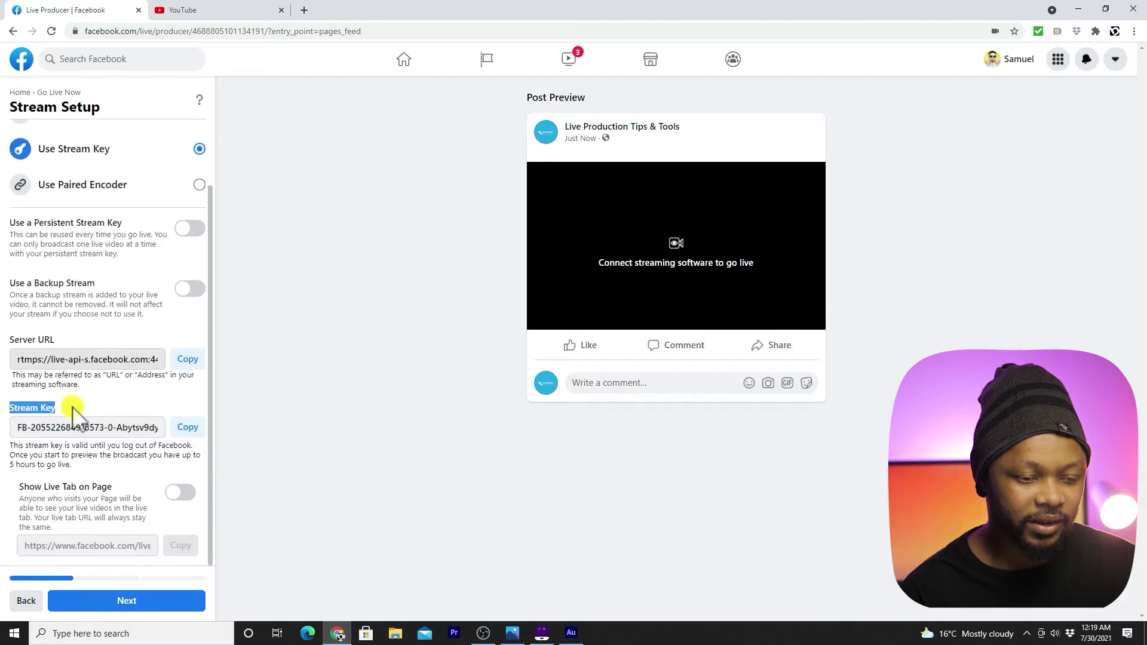
pyautogui.click(189, 427)
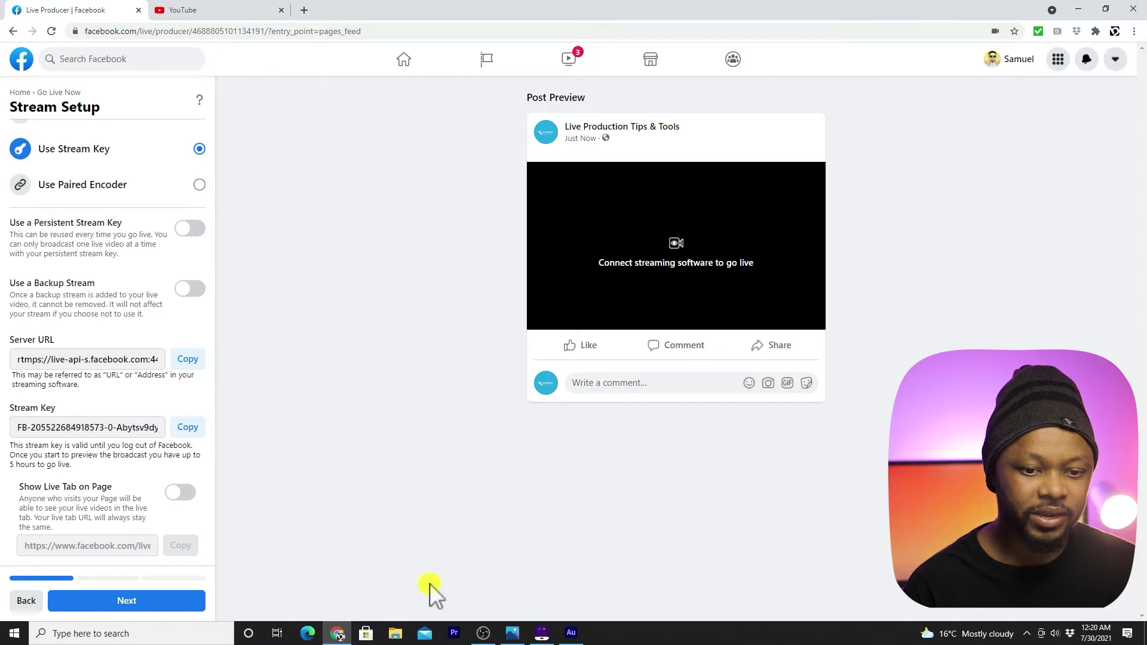
# - Switch to OBS Studio and open its stream settings, keeping Facebook Live as the service
pyautogui.click(482, 634)
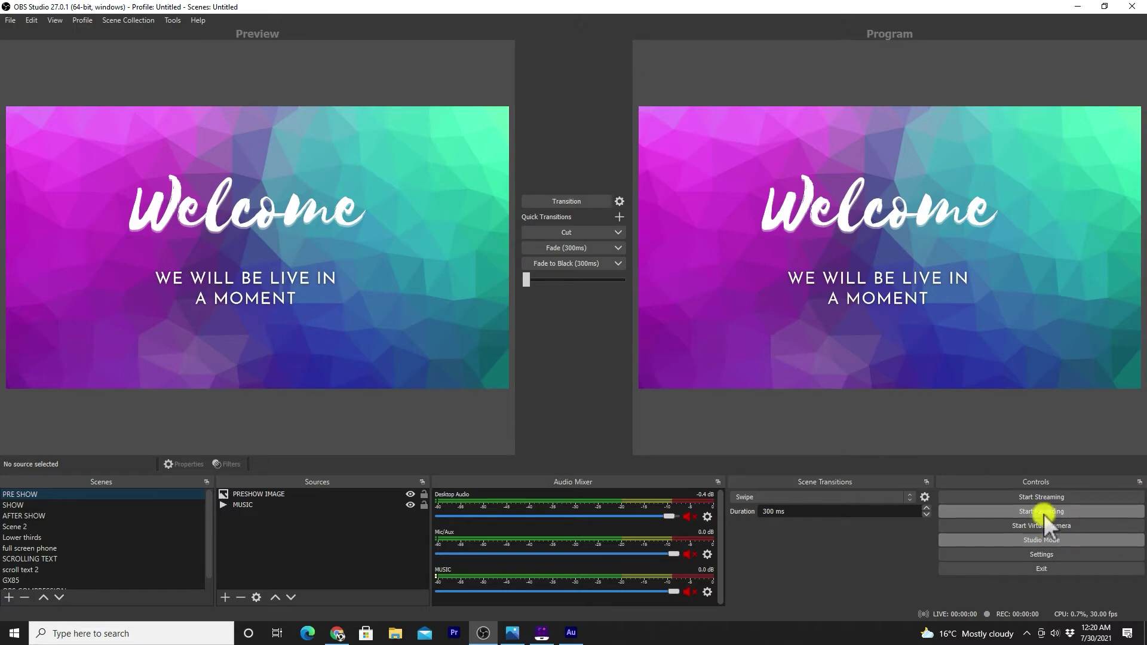
pyautogui.click(1049, 554)
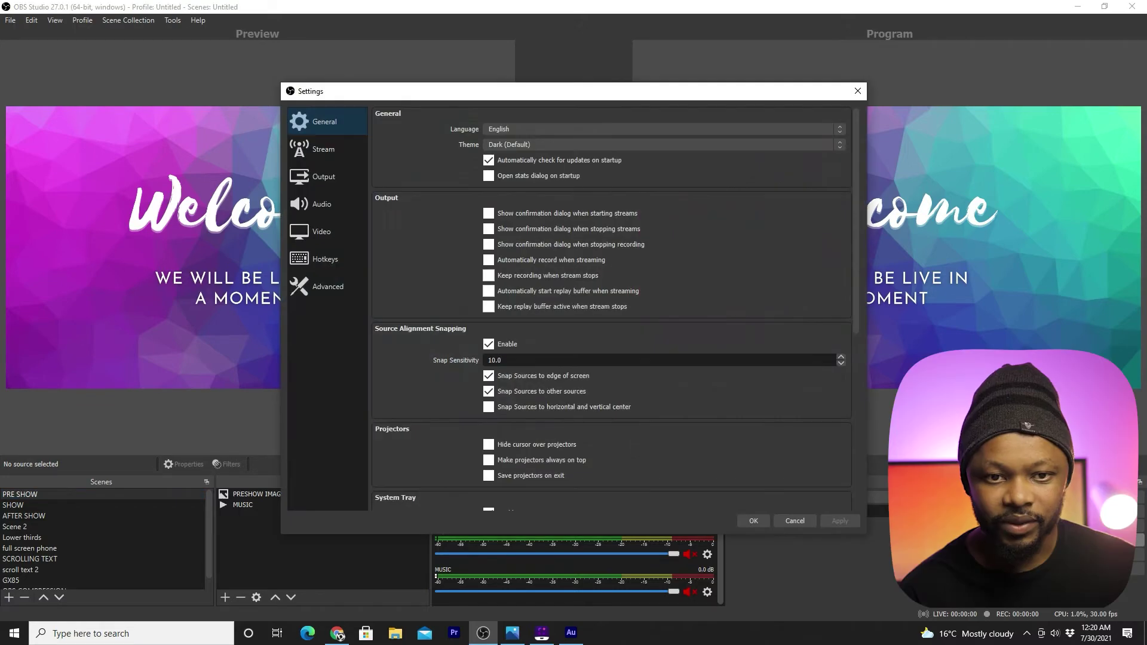
pyautogui.click(339, 155)
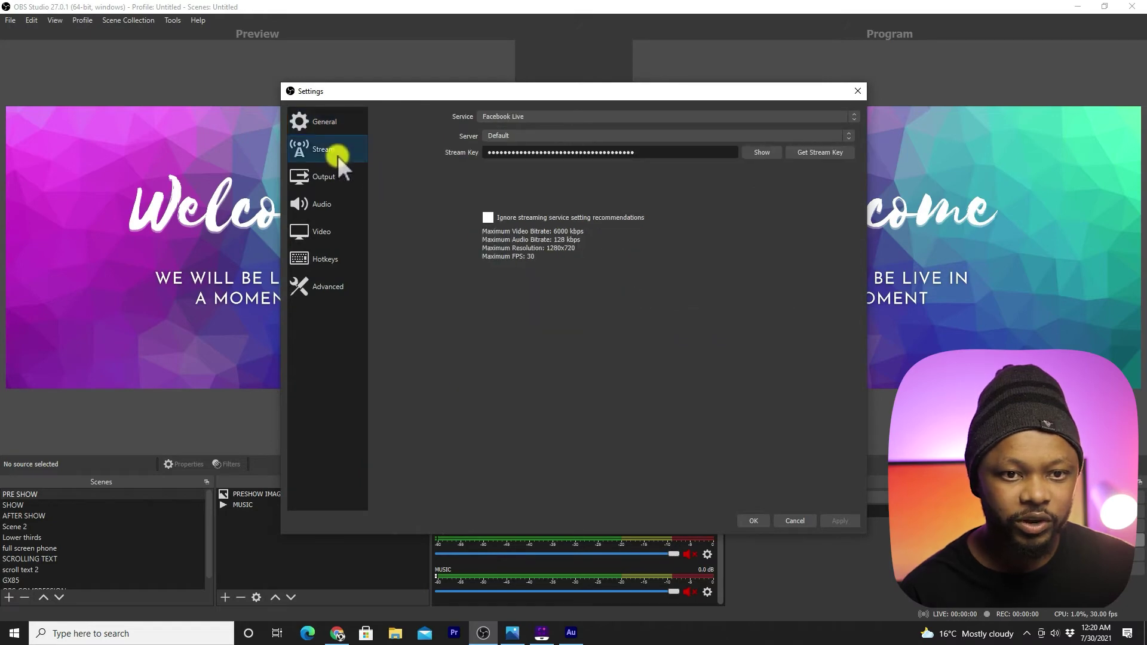
pyautogui.click(520, 115)
pyautogui.click(525, 117)
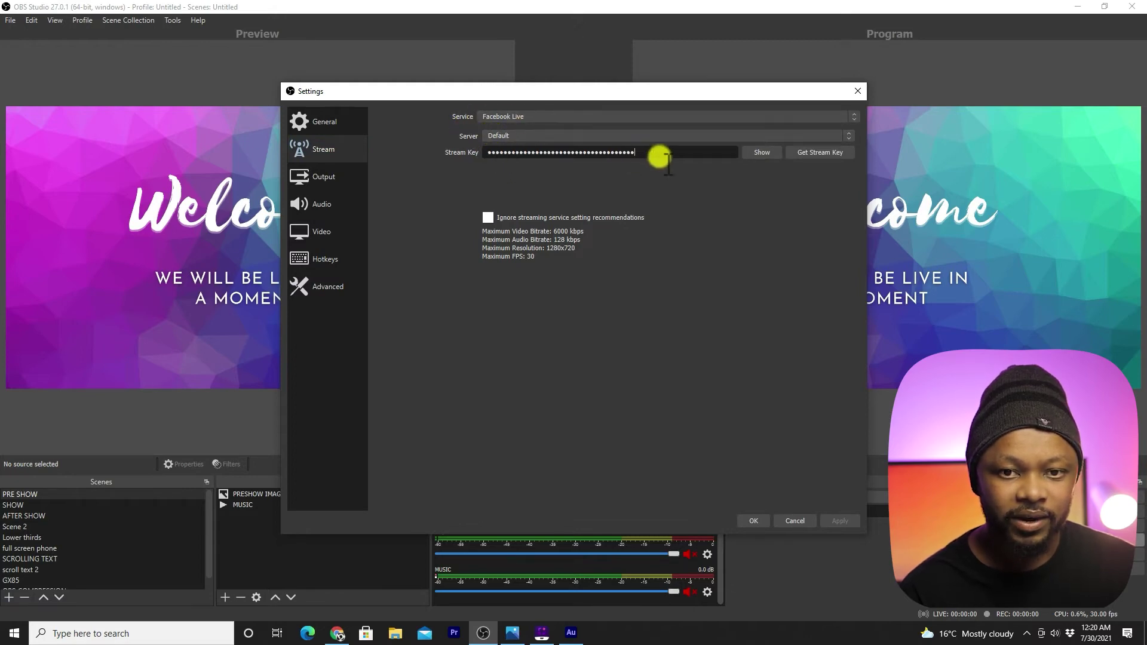
# - Replace the saved stream key with the copied Facebook stream key and save the settings
pyautogui.moveTo(658, 155); pyautogui.dragTo(468, 157)
pyautogui.press('BackSpace')
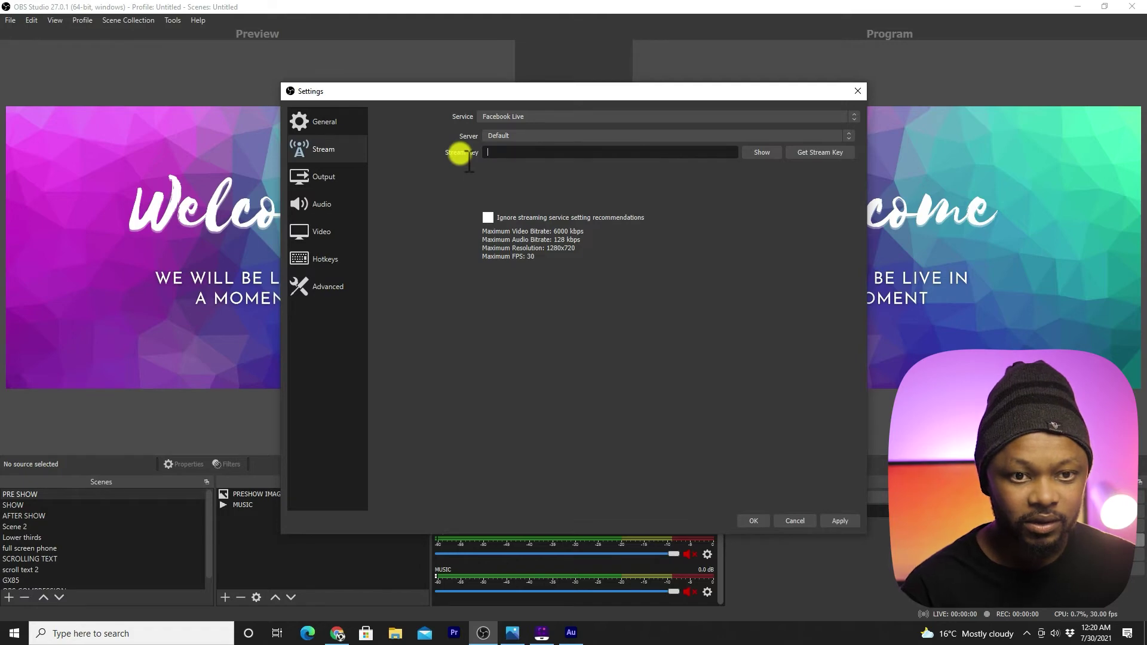
pyautogui.rightClick(524, 155)
pyautogui.click(558, 243)
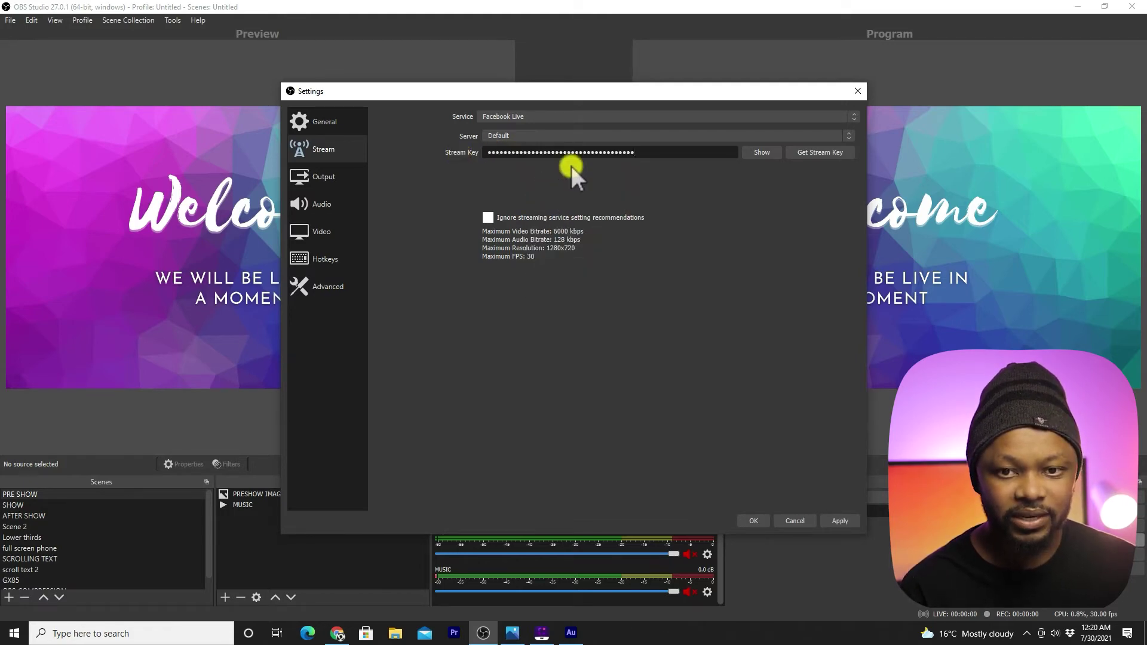
pyautogui.click(841, 519)
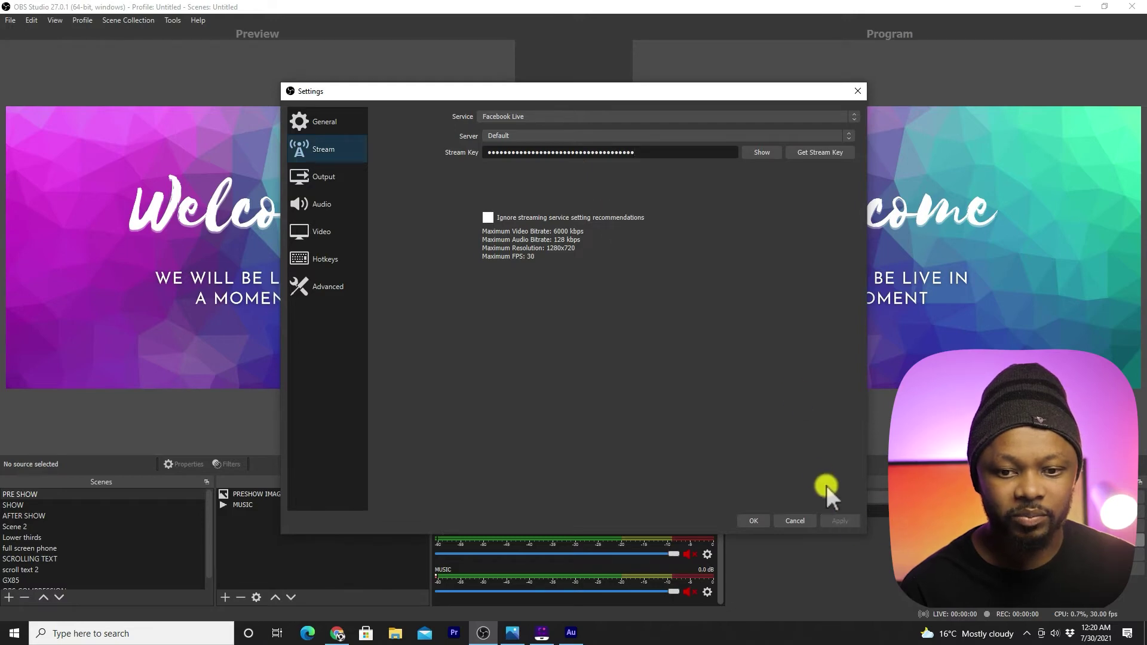
pyautogui.click(754, 521)
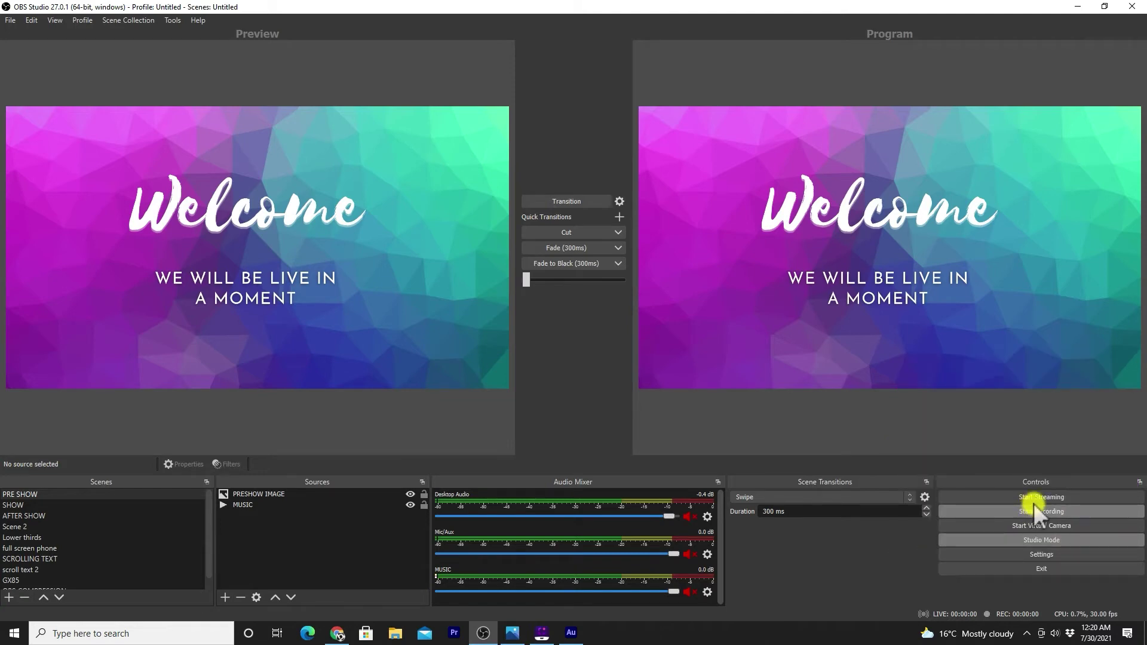
# - Start streaming from OBS Studio and switch back to Facebook Live Producer in Chrome
pyautogui.click(1038, 498)
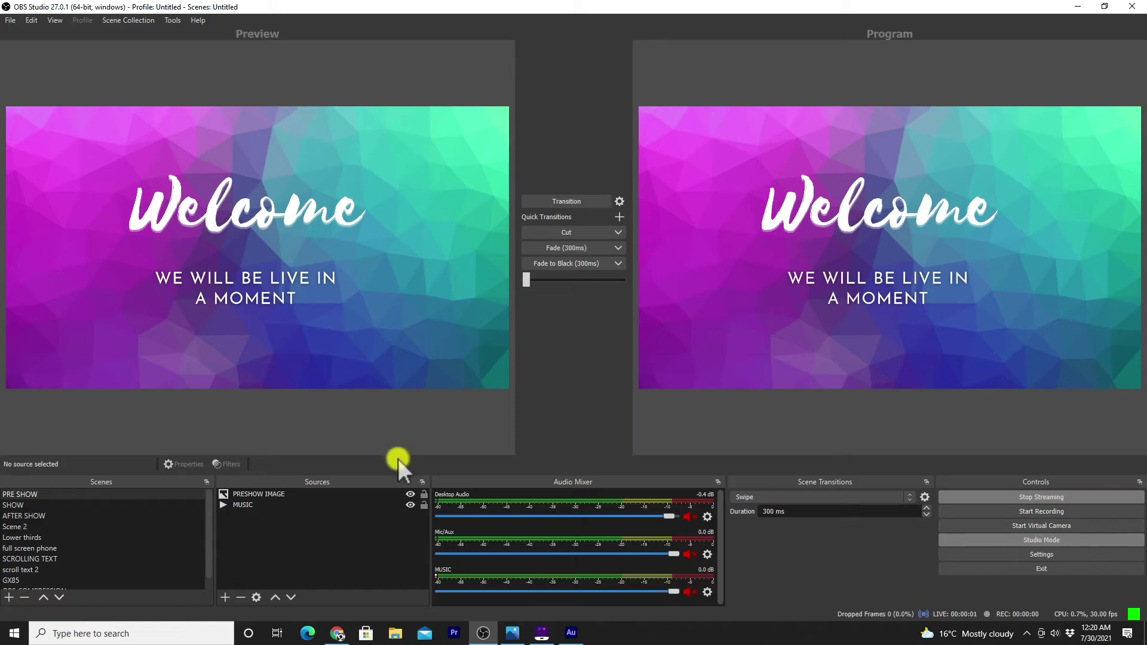
pyautogui.click(336, 632)
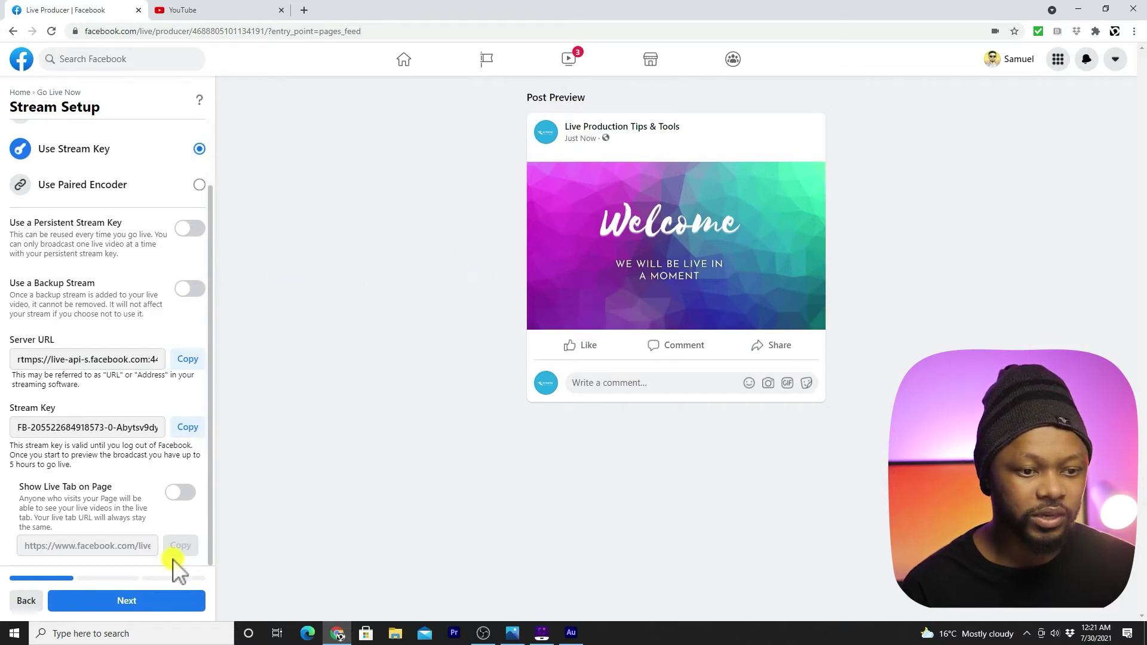
# - Continue to the post details and enter the title "Test Stream" and the description "This is just a test"
pyautogui.click(149, 595)
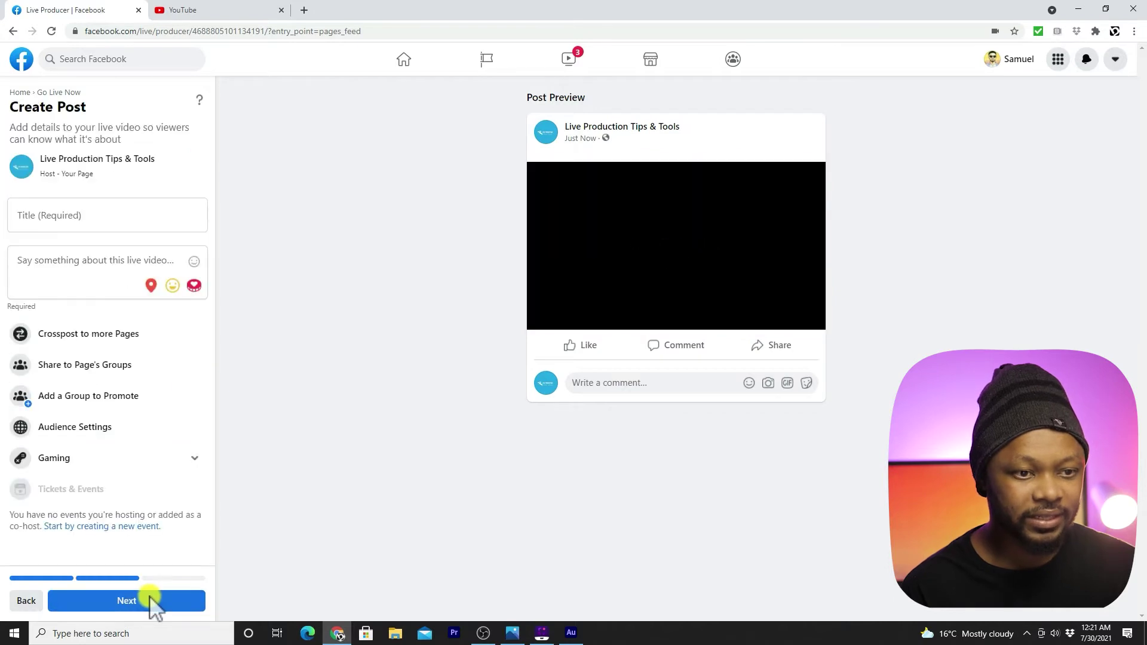
pyautogui.click(63, 213)
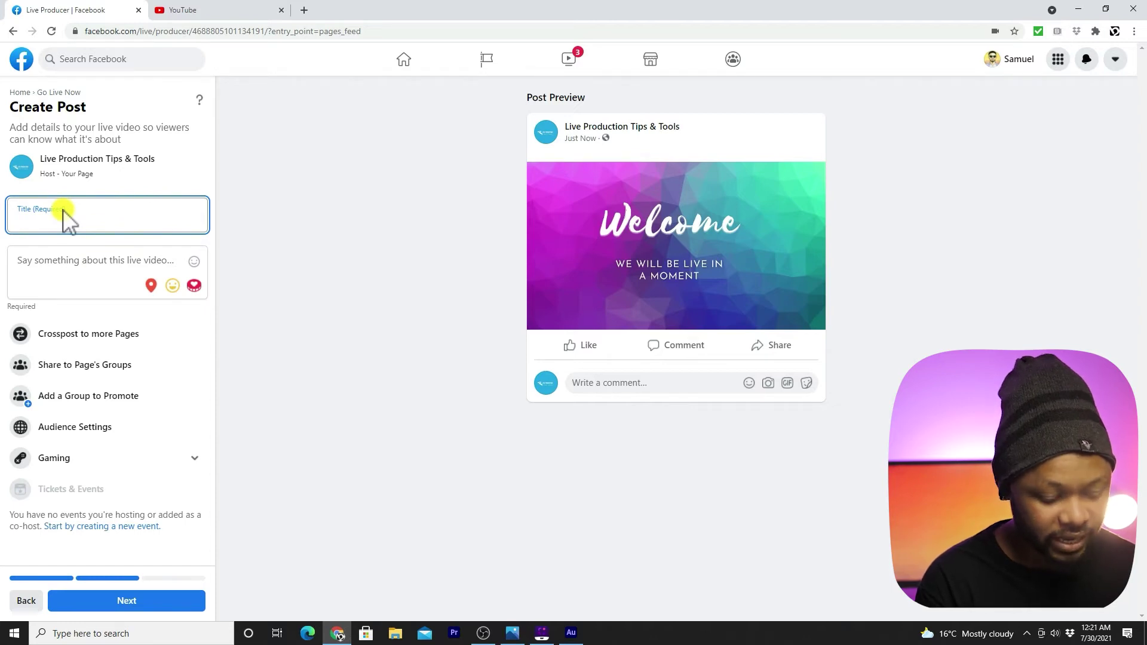
pyautogui.write('Test Stream')
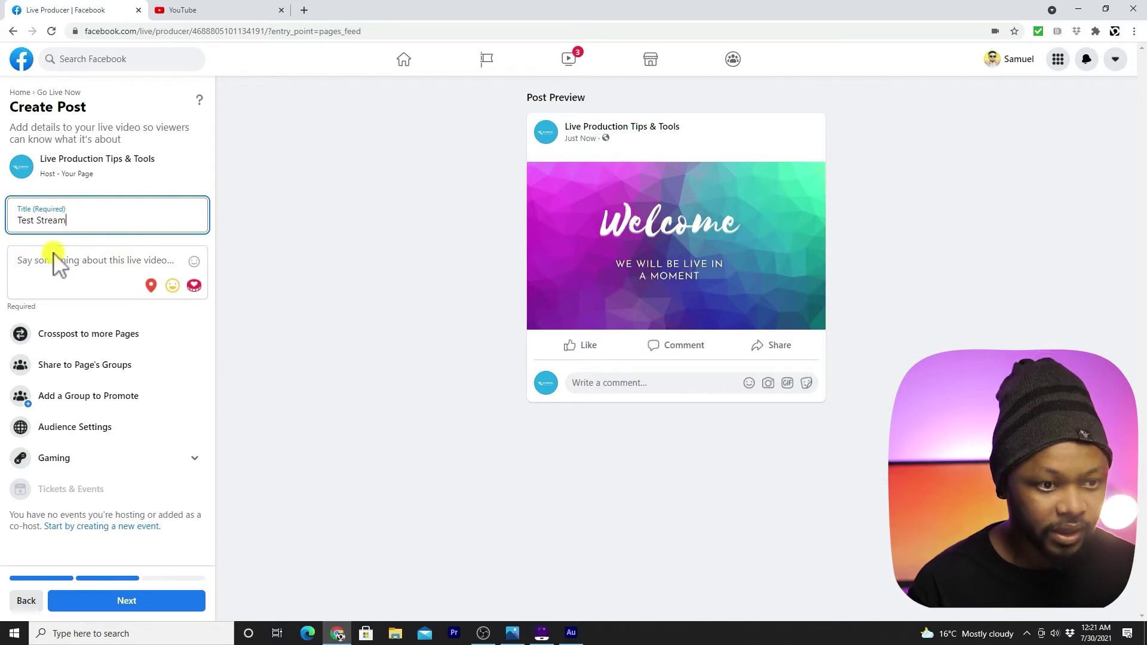
pyautogui.click(54, 262)
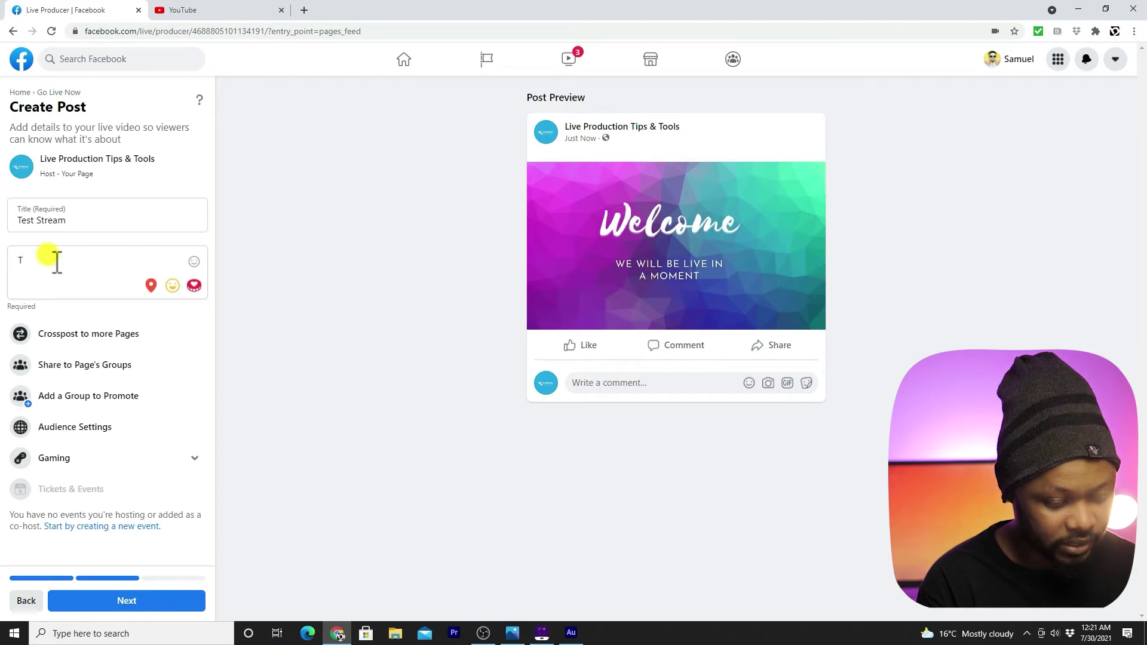
pyautogui.write('This is just a test')
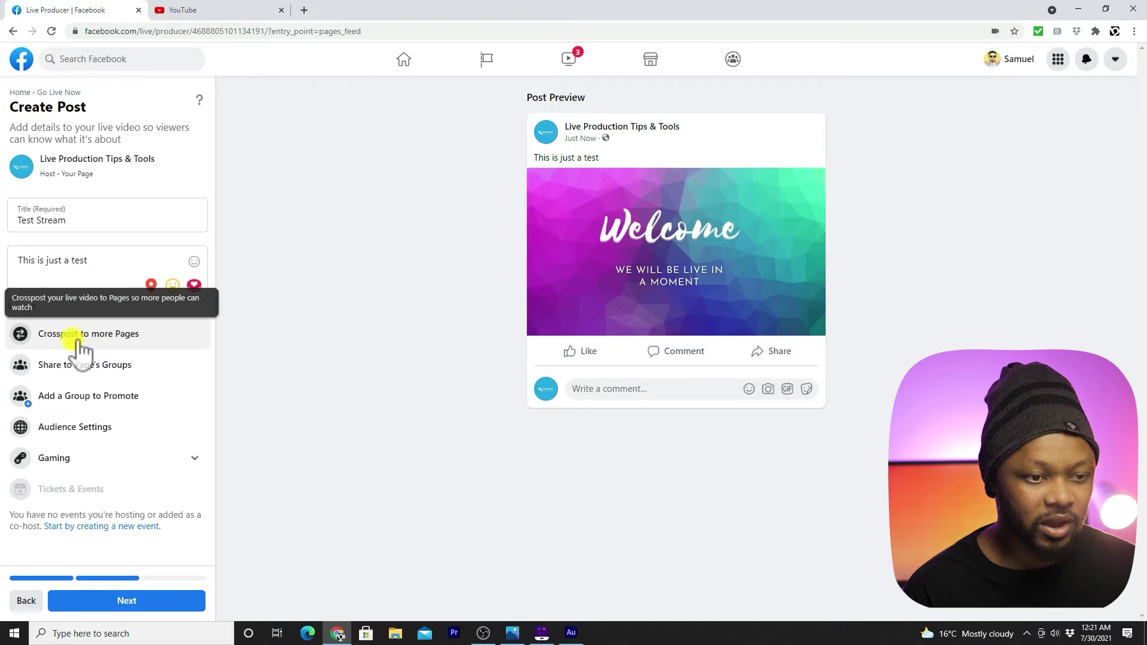
# - Examine the choices for sharing to the Page's groups and the minimum-age options in the audience settings
pyautogui.click(118, 373)
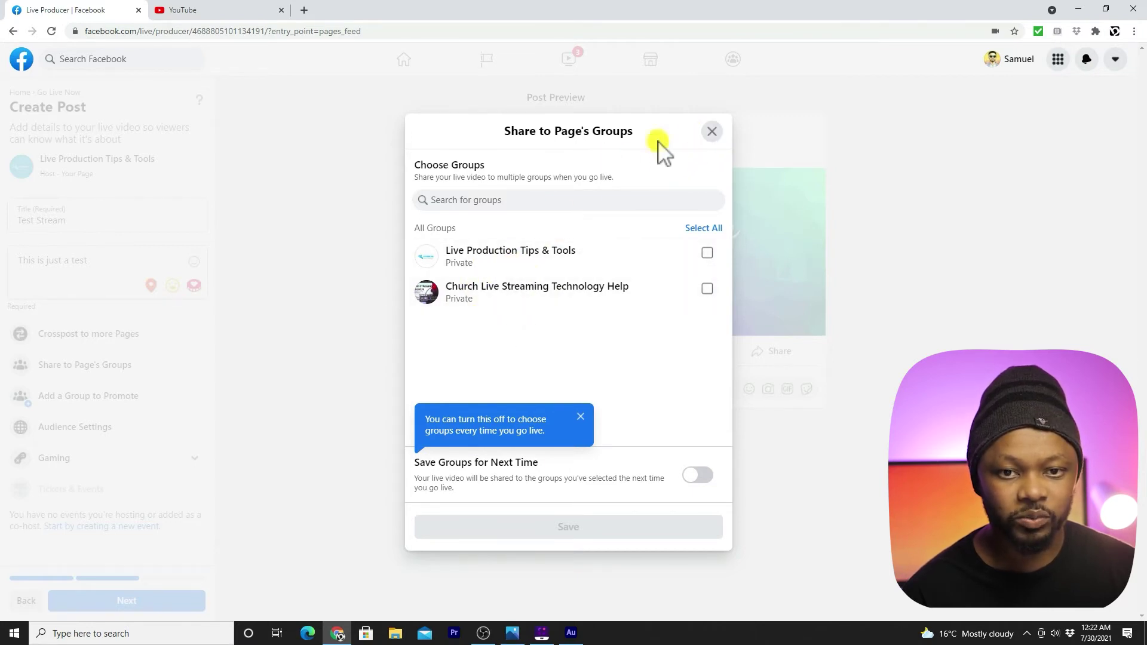
pyautogui.click(711, 133)
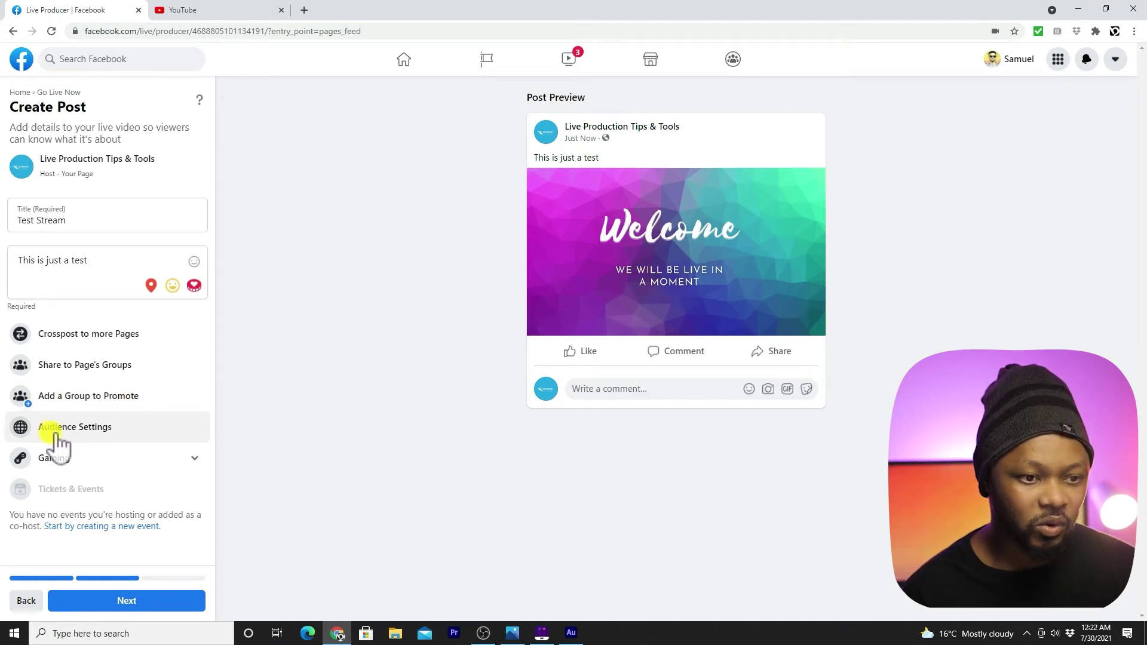
pyautogui.click(141, 430)
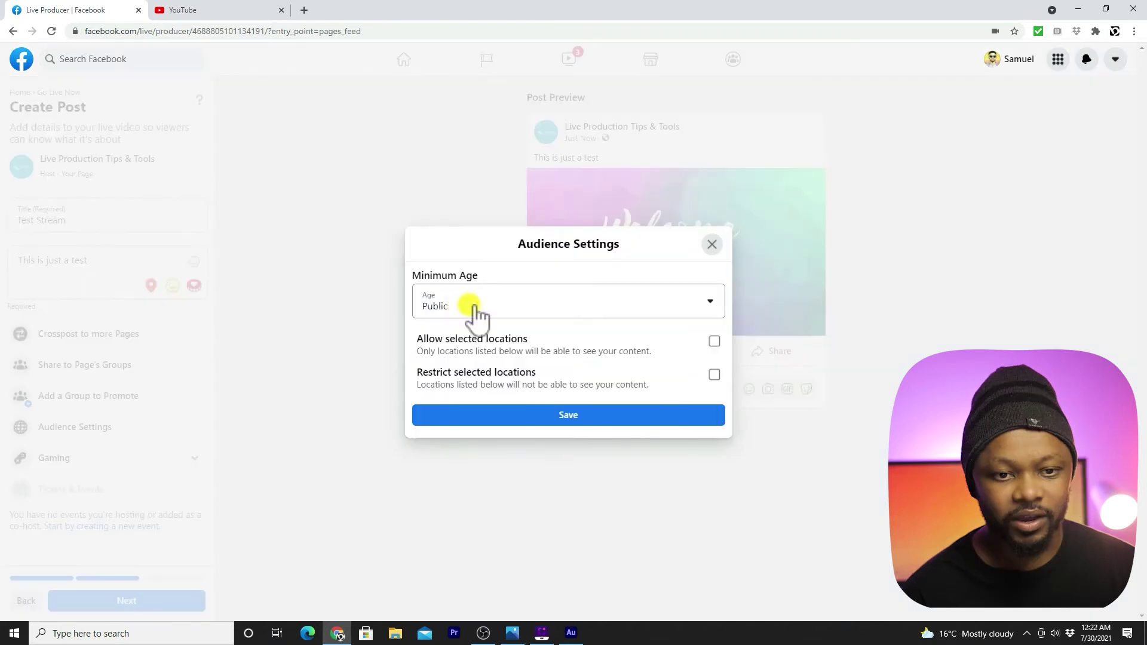
pyautogui.click(561, 315)
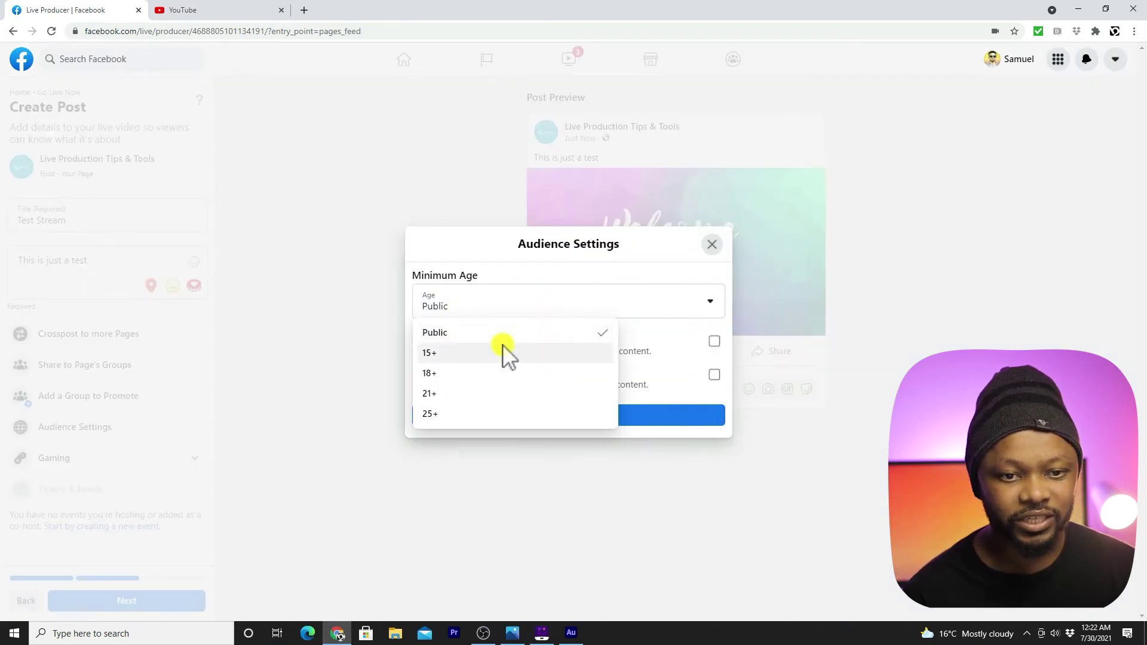
pyautogui.click(657, 300)
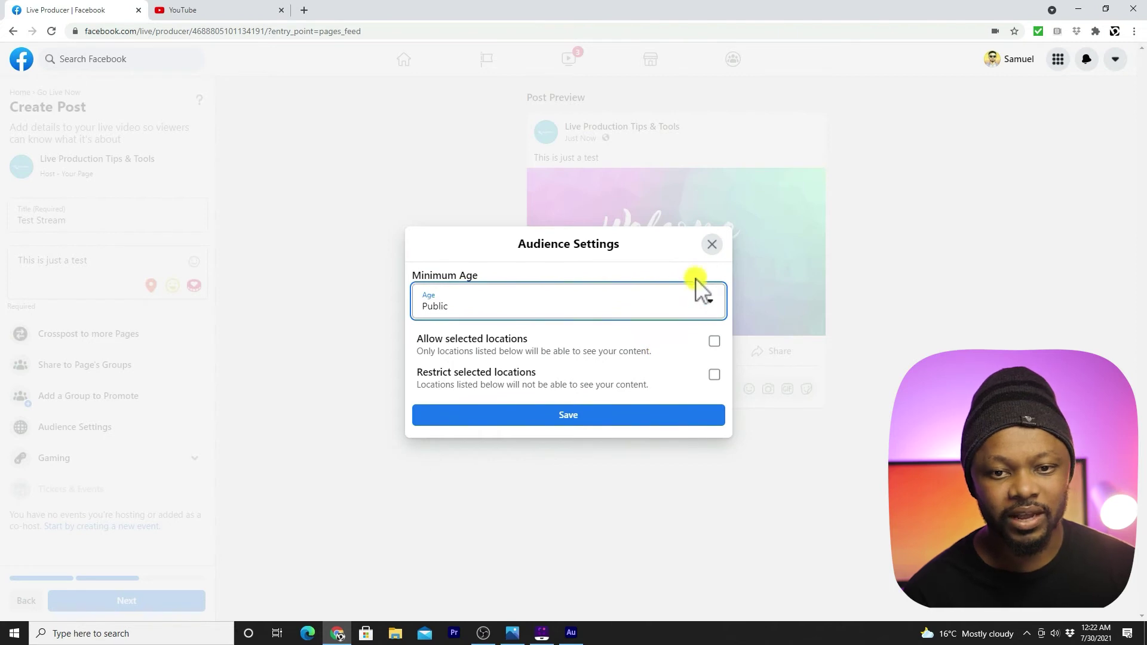
pyautogui.click(712, 245)
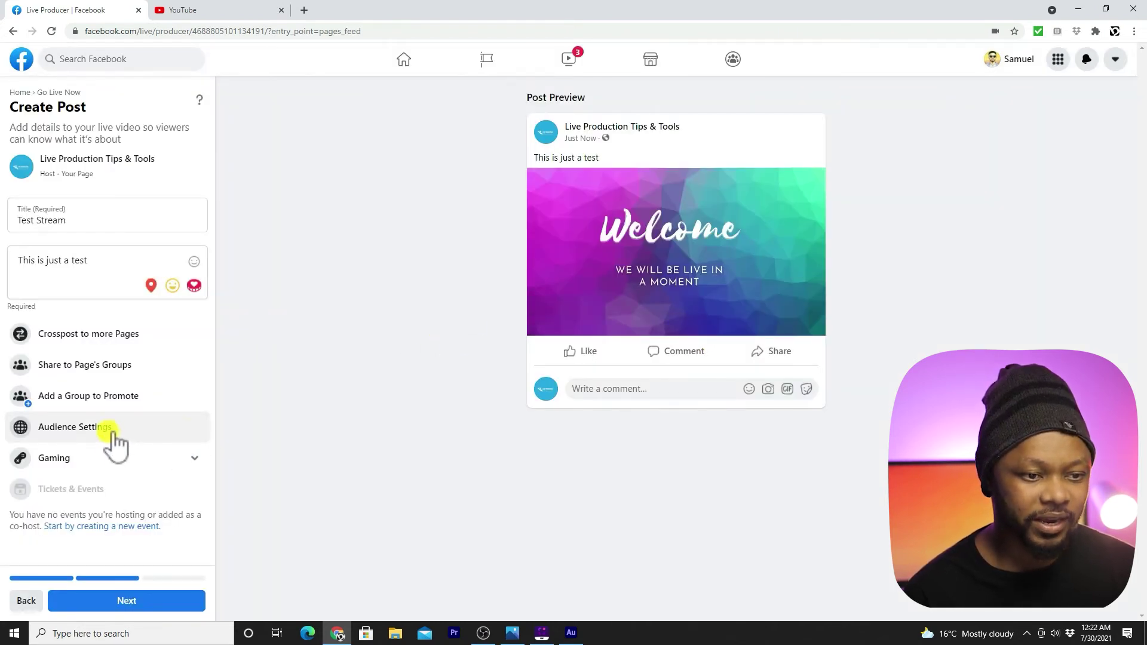
# - Expand the Gaming section of the post and look over its game-tagging option
pyautogui.click(198, 458)
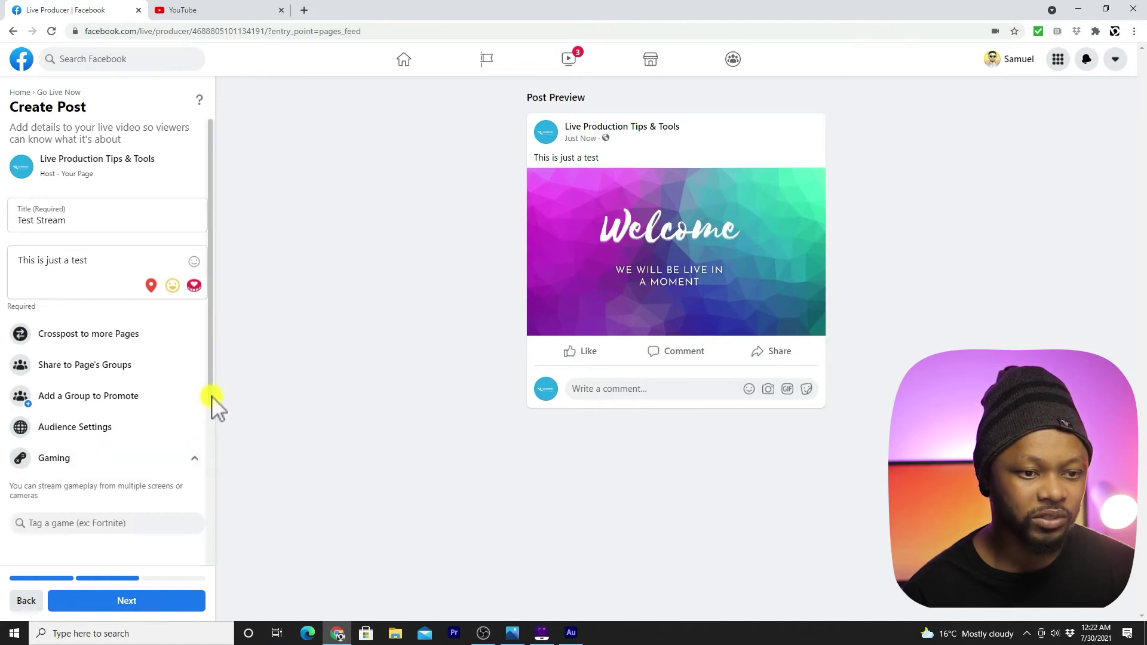
pyautogui.moveTo(212, 395); pyautogui.dragTo(202, 451)
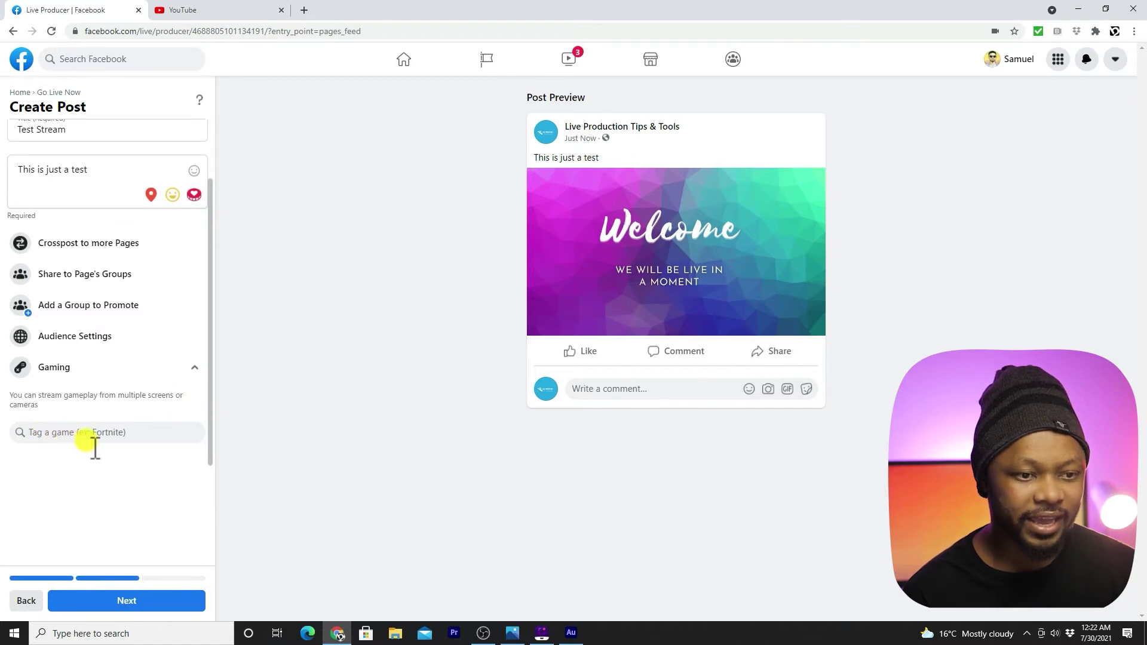
# - Collapse the Gaming section of the post and continue to the live video's dashboard
pyautogui.click(190, 370)
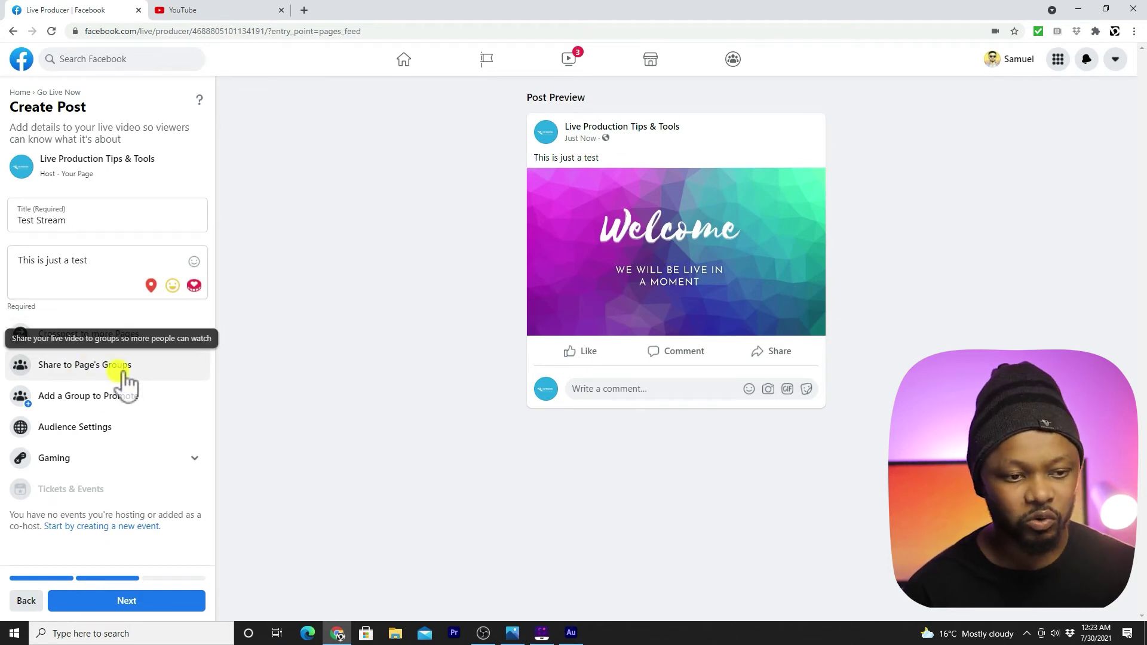
pyautogui.click(165, 601)
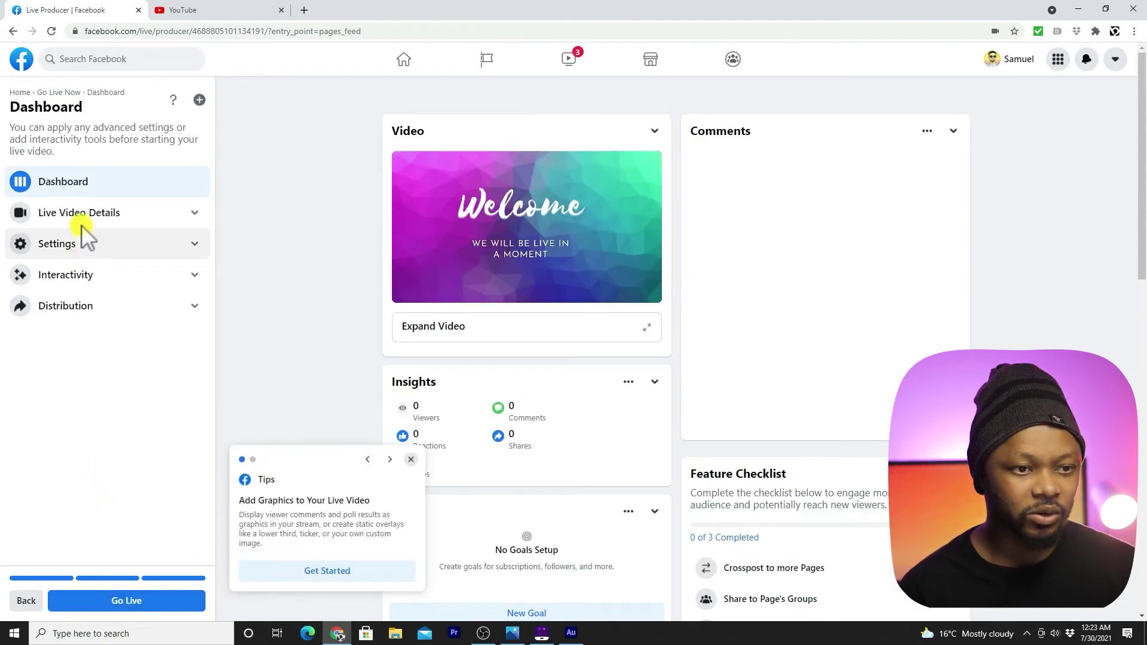
# - Expand the Live Video Details, Settings, Interactivity and Distribution sections of the dashboard
pyautogui.click(154, 215)
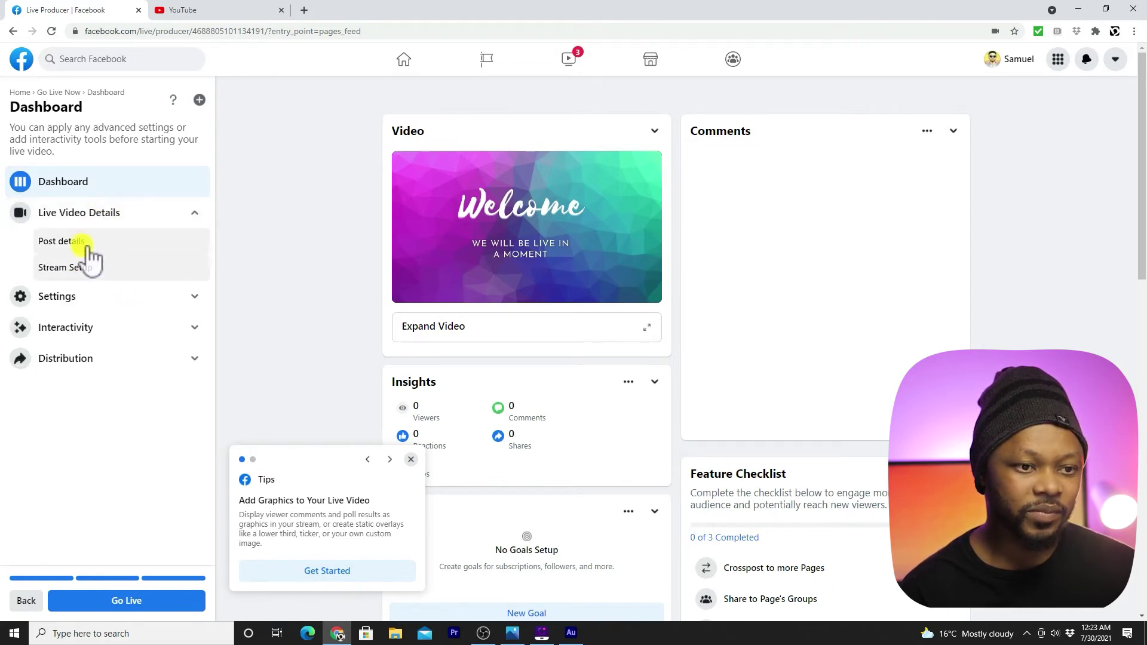
pyautogui.click(163, 300)
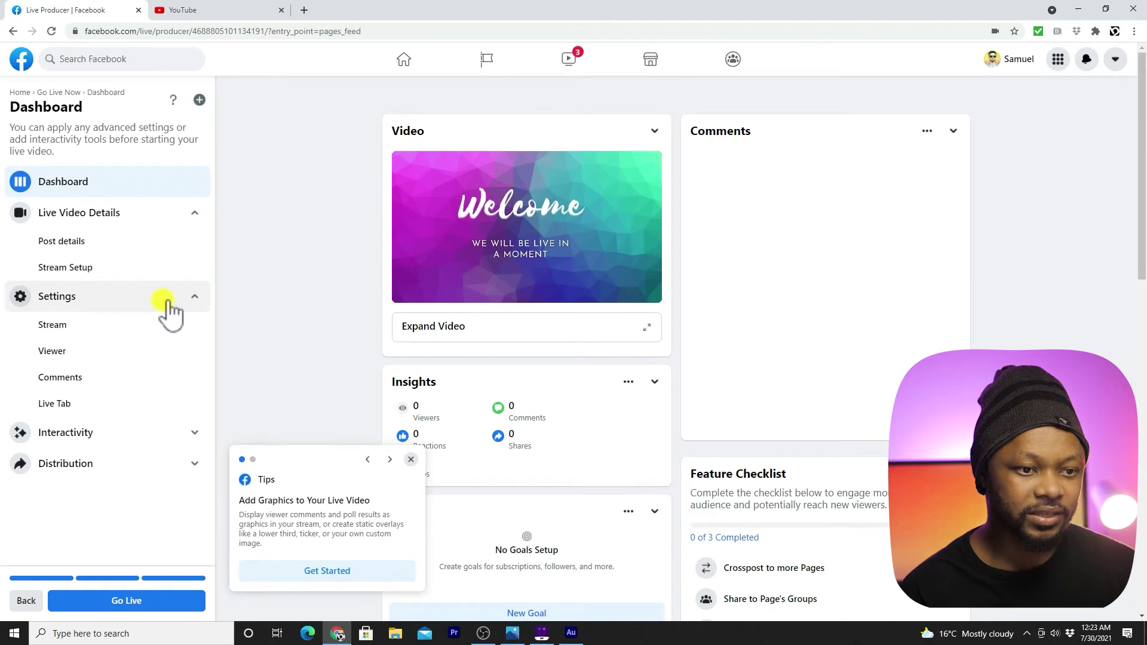
pyautogui.click(182, 441)
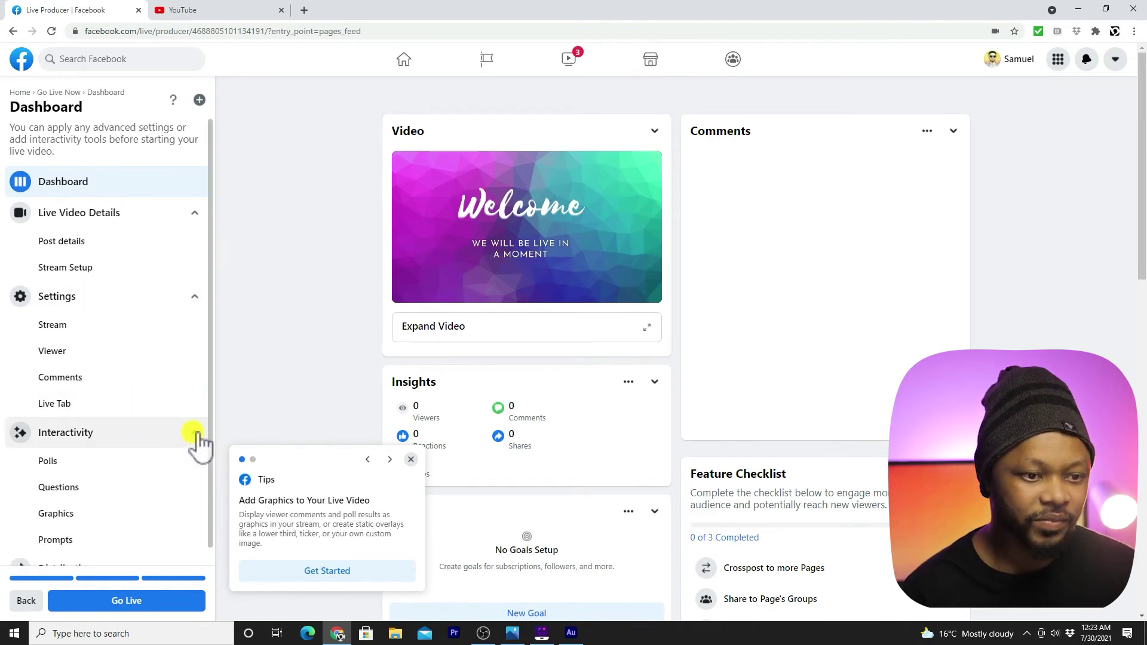
pyautogui.click(196, 550)
pyautogui.scroll(2, 206, 520)
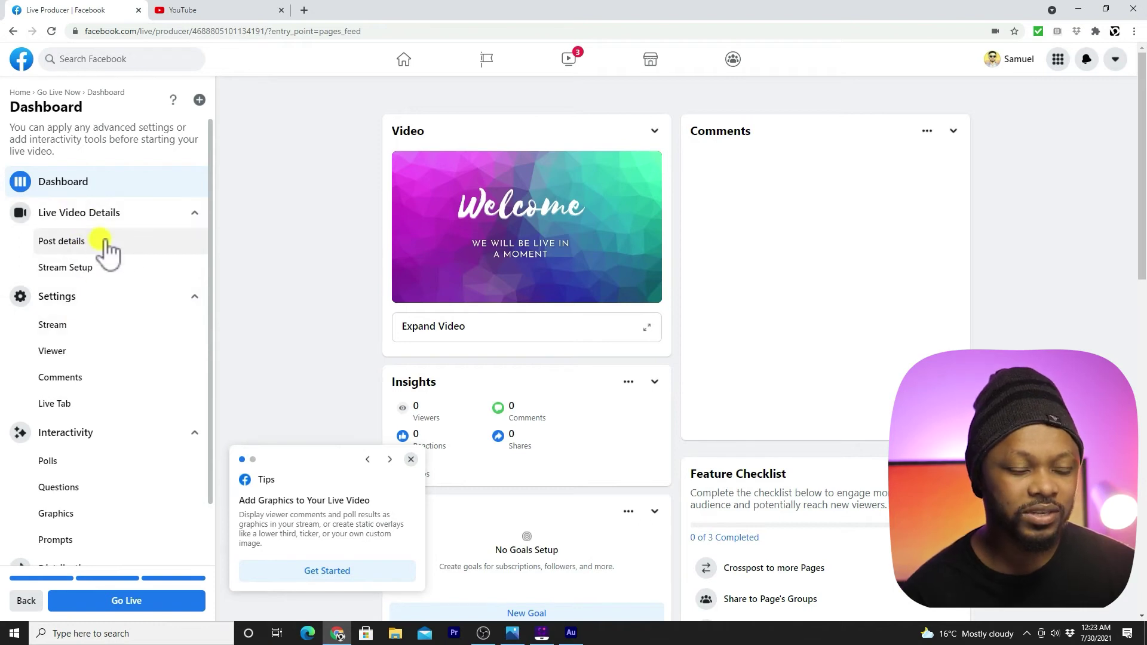
# - Review the post details, and look through the Stream, Viewer and Comments settings of the live video
pyautogui.click(79, 242)
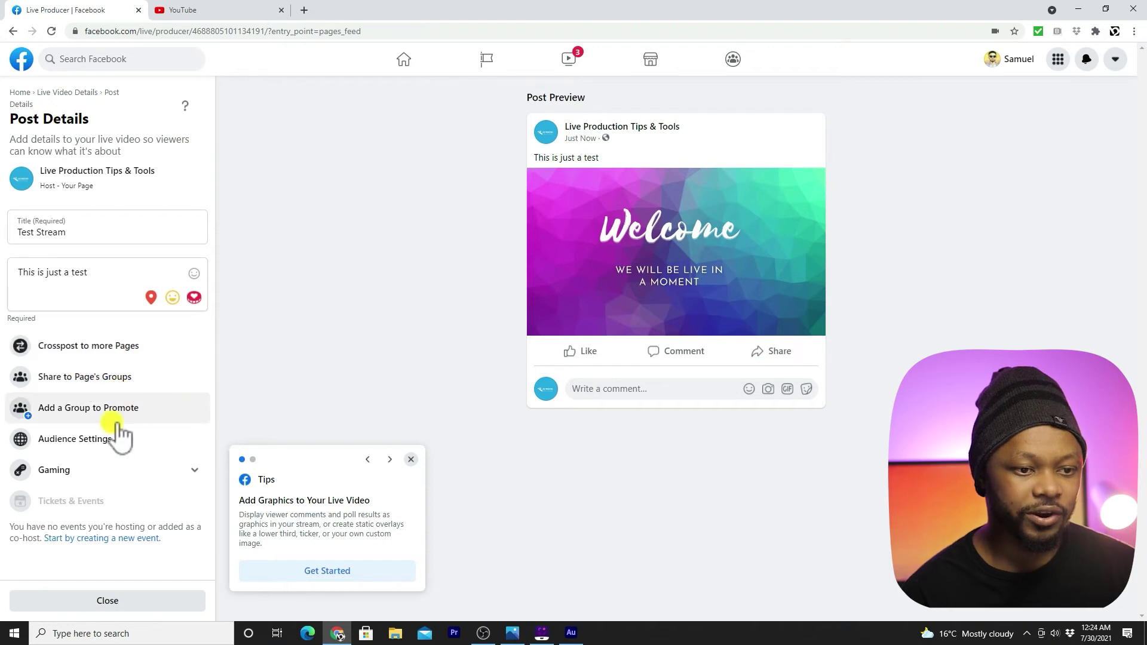
pyautogui.click(129, 596)
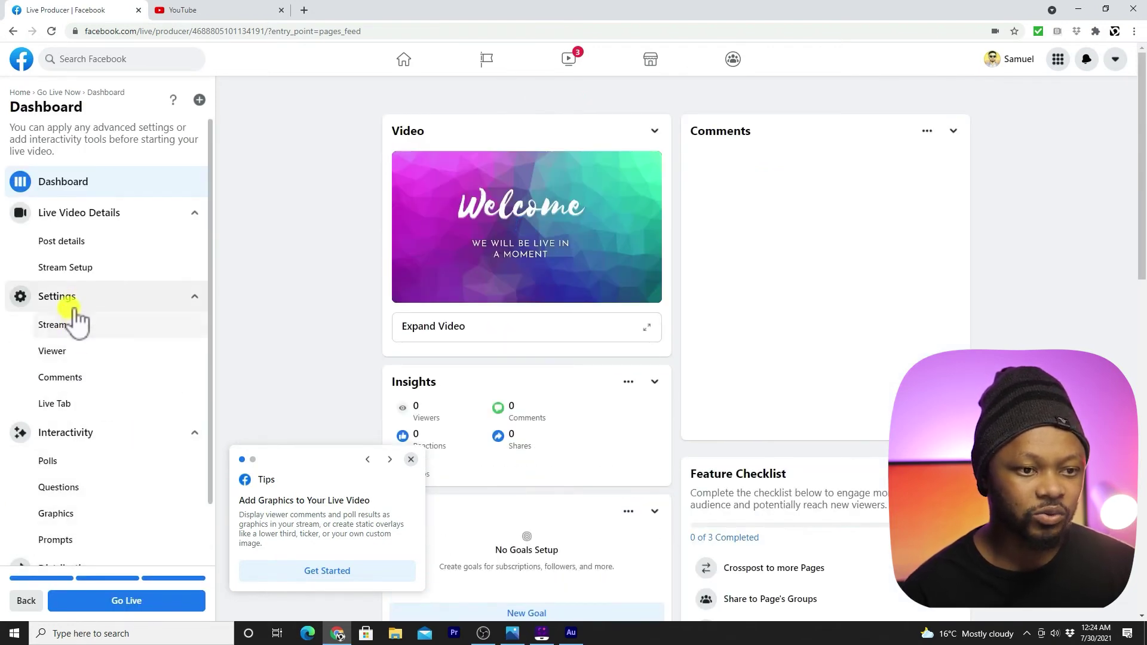
pyautogui.click(66, 326)
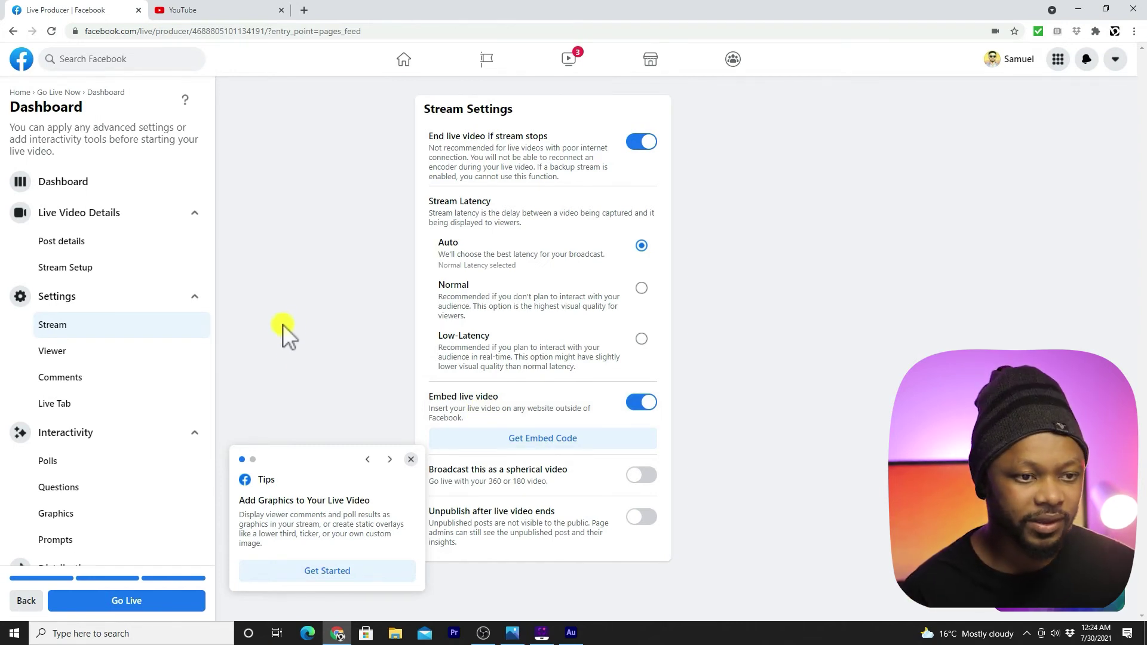
pyautogui.click(84, 363)
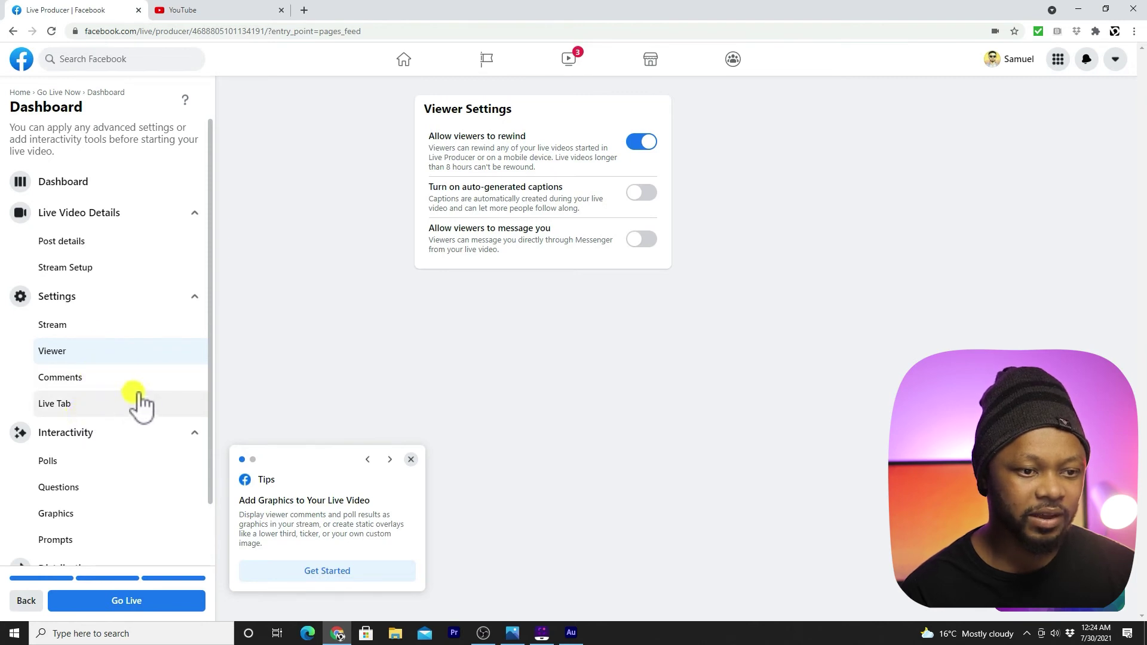
pyautogui.click(96, 382)
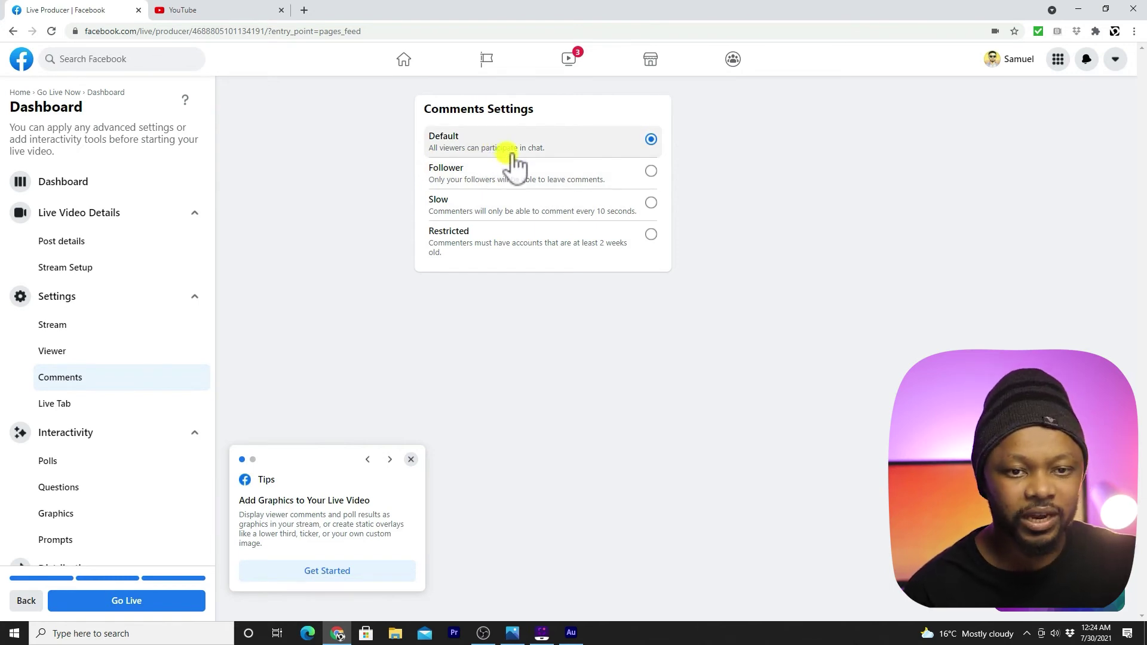
# - Look through the Interactivity tools: Polls, Questions, the available graphics packages and the Prompts form for featuring a link
pyautogui.scroll(-1, 89, 430)
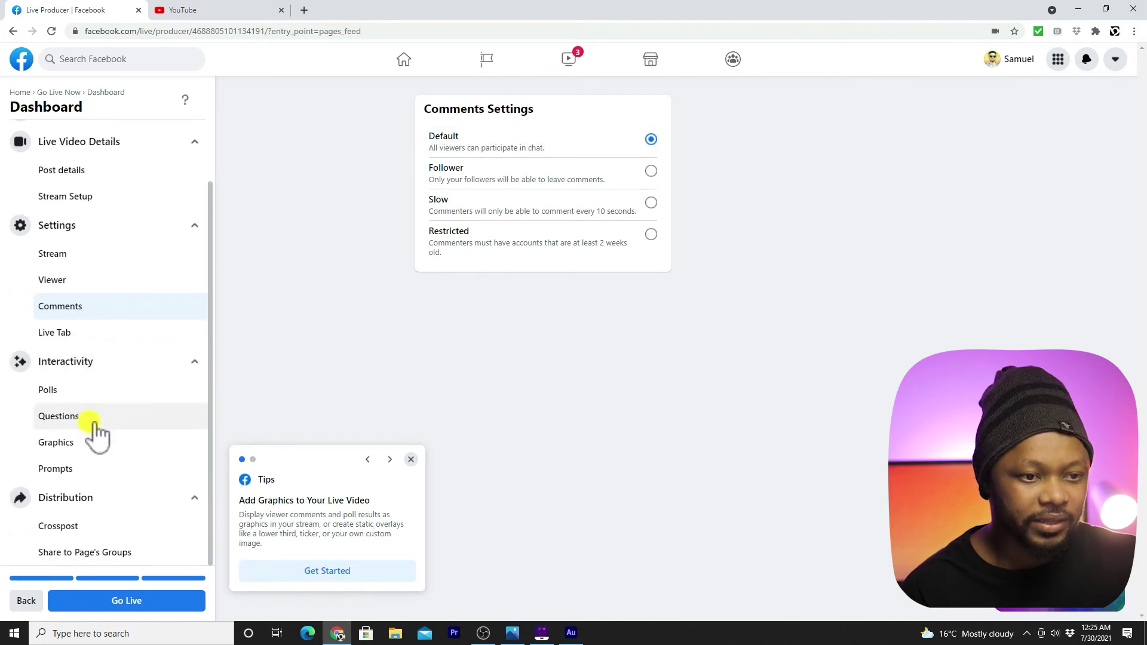
pyautogui.click(60, 395)
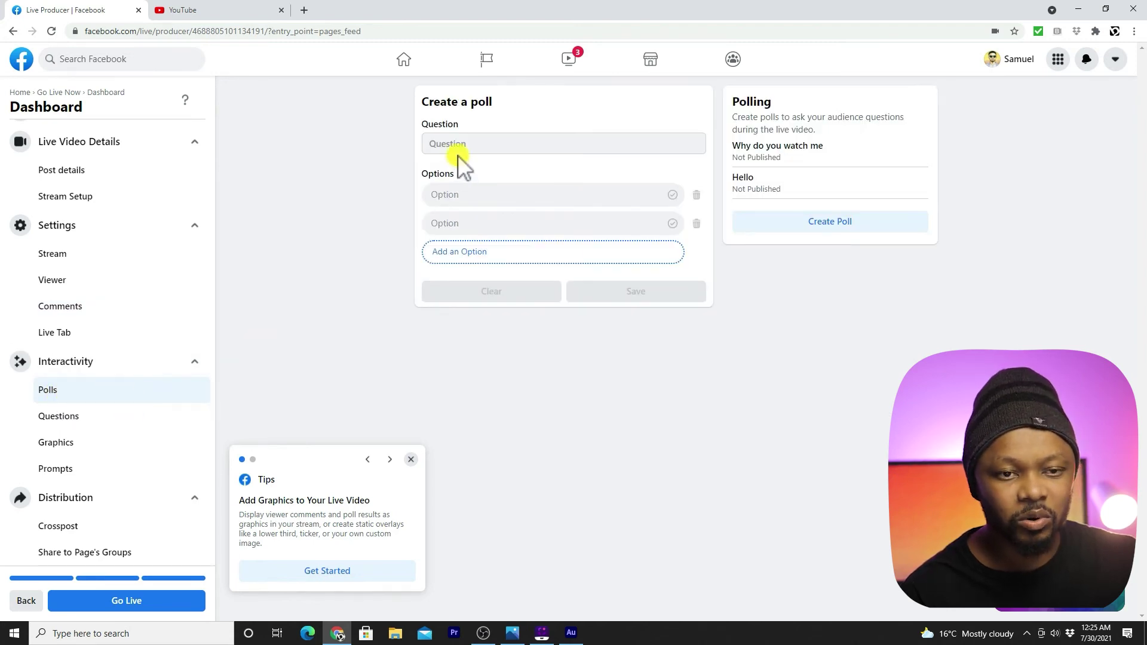
pyautogui.click(75, 418)
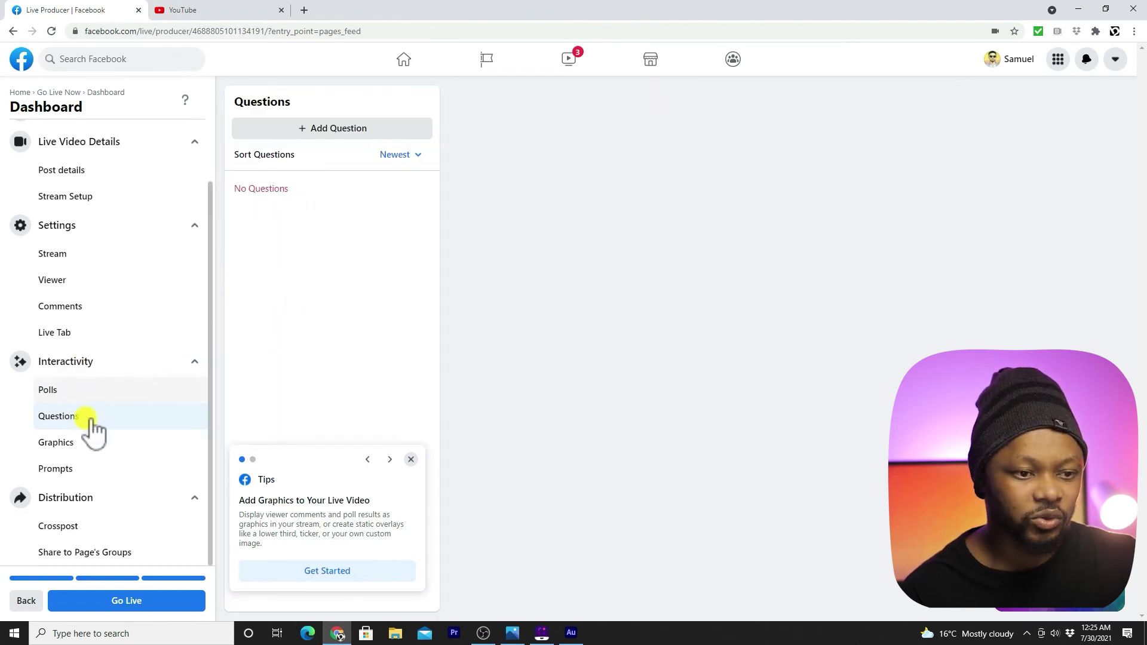
pyautogui.click(71, 459)
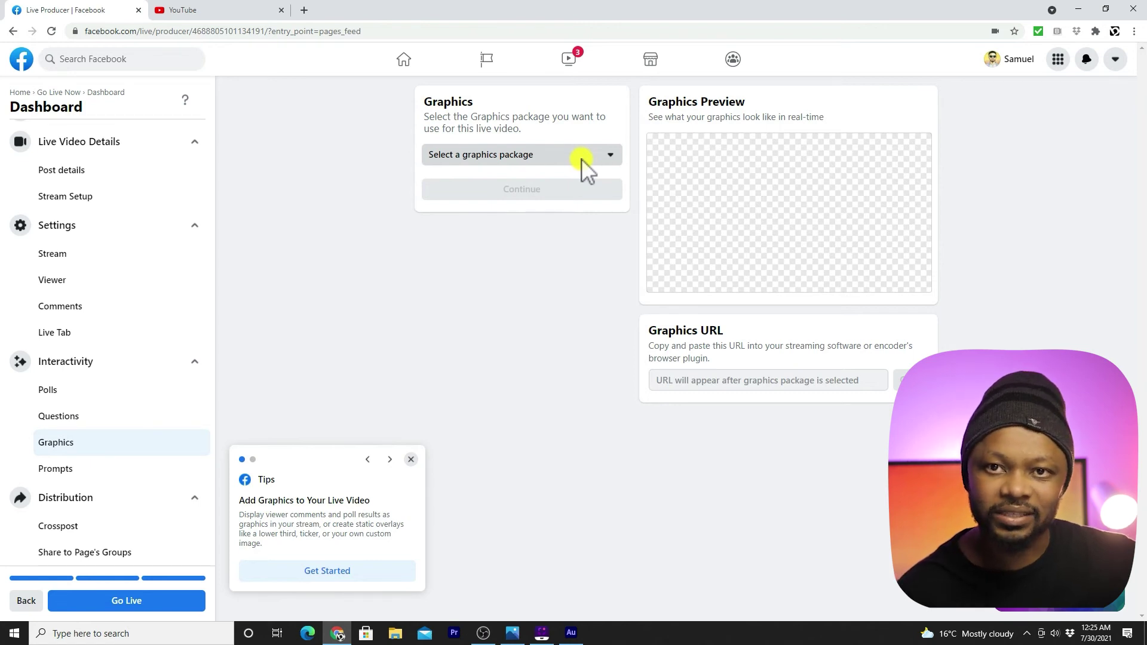
pyautogui.click(582, 159)
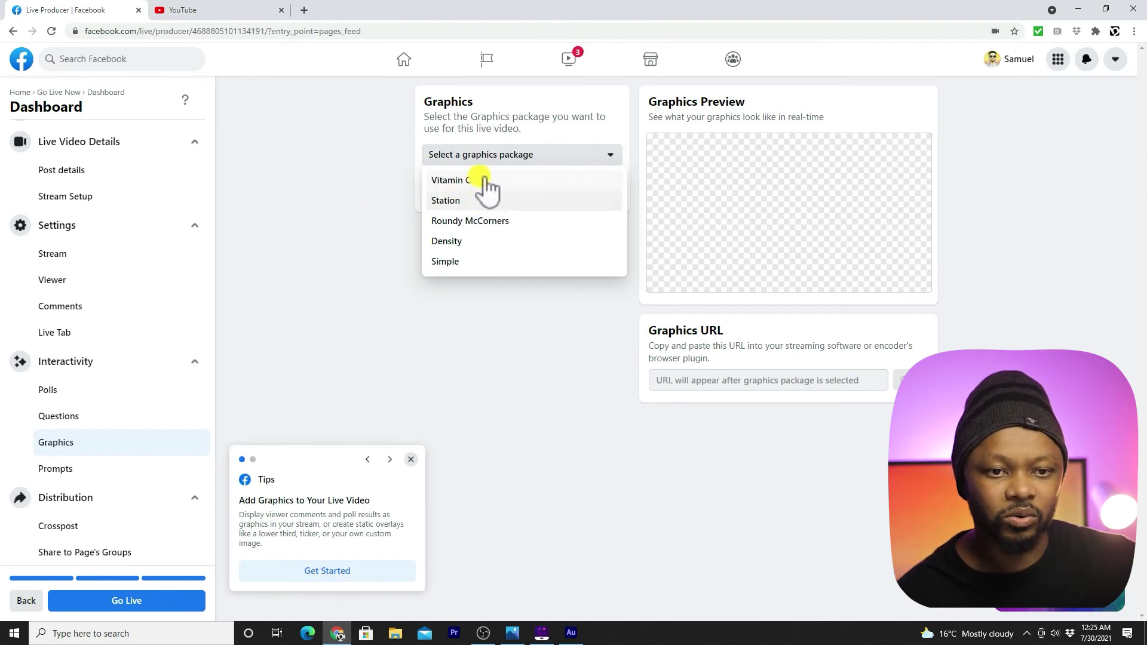
pyautogui.click(385, 174)
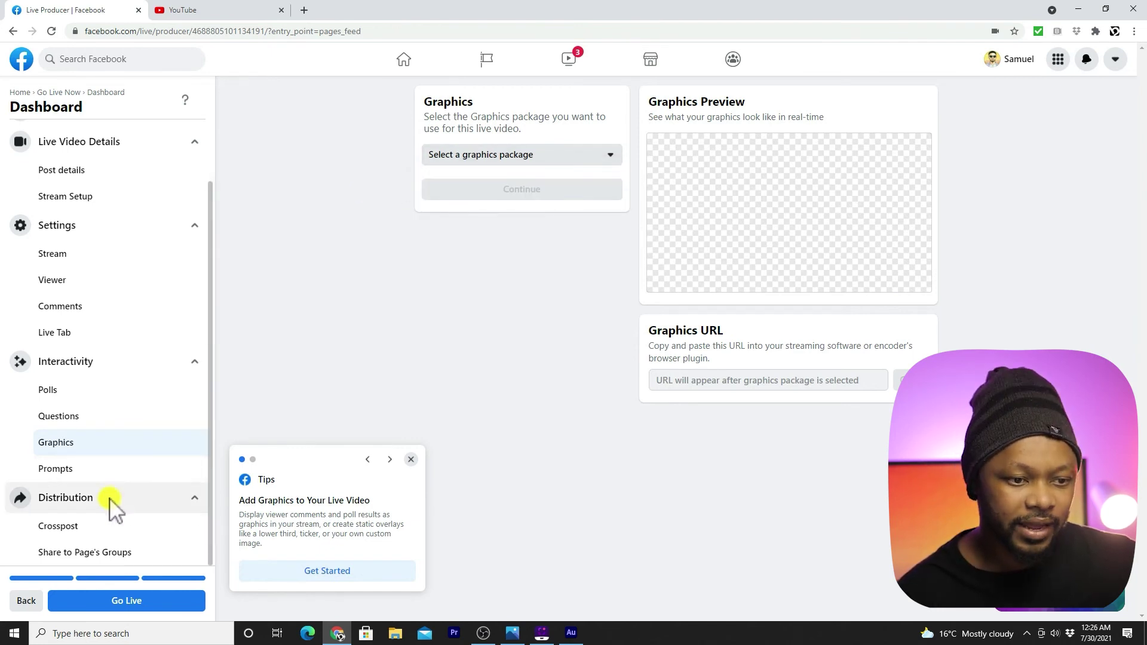
pyautogui.click(77, 473)
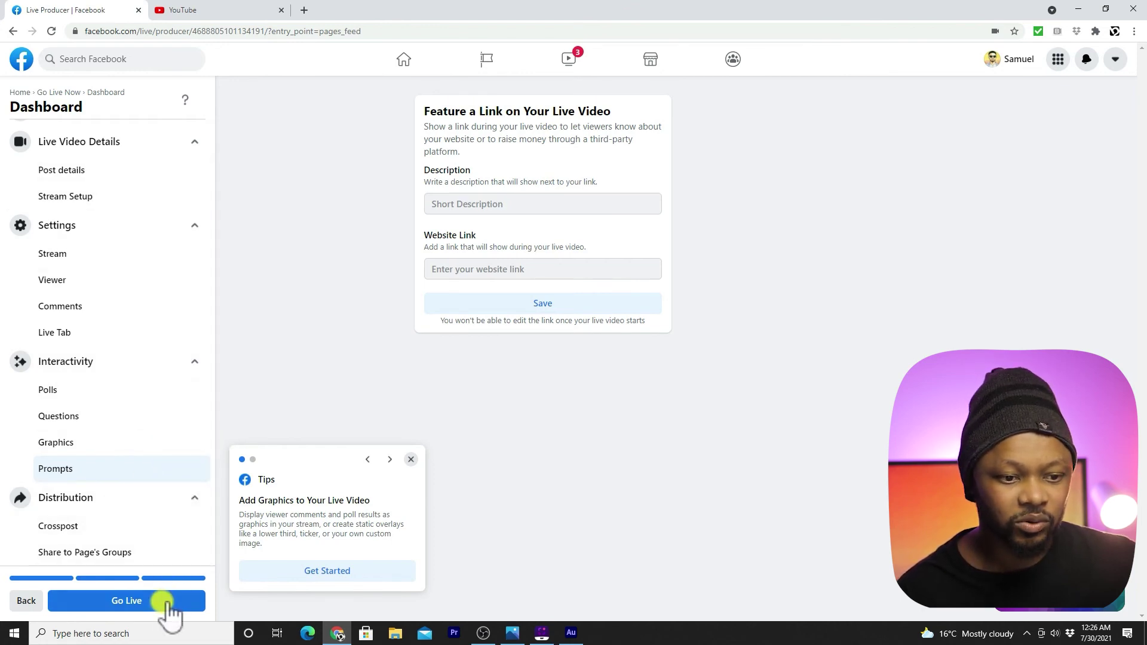
# - Go live, check the live post on the Page's feed and return to the Live Producer dashboard
pyautogui.click(162, 603)
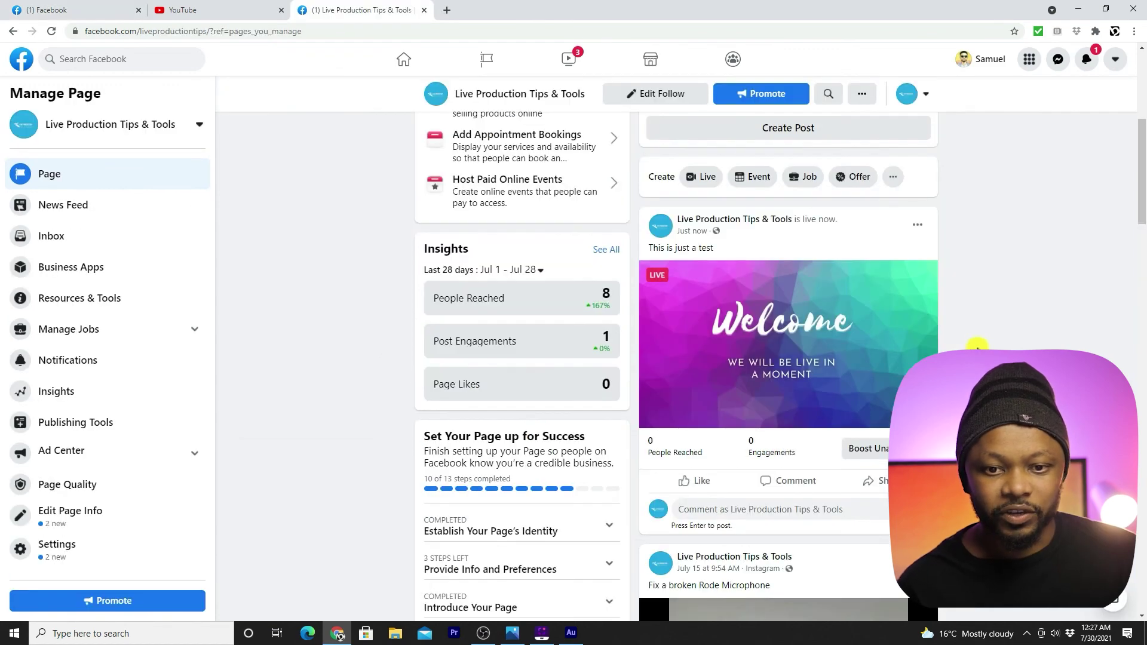
pyautogui.scroll(-1, 872, 322)
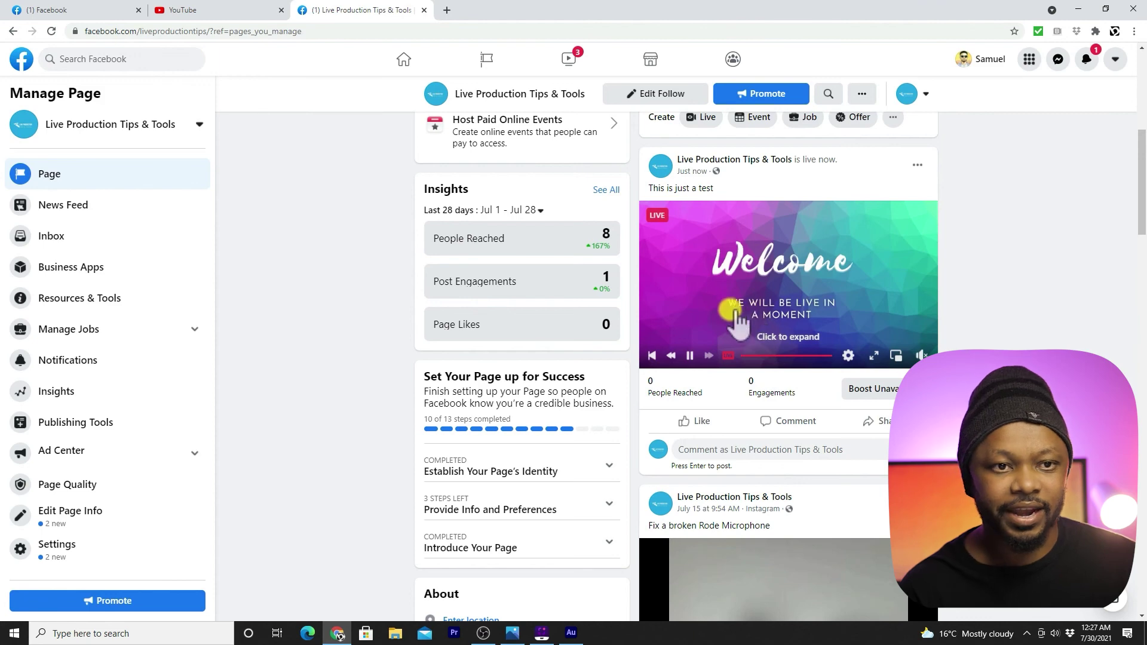
pyautogui.hotkey('ctrl', '1')
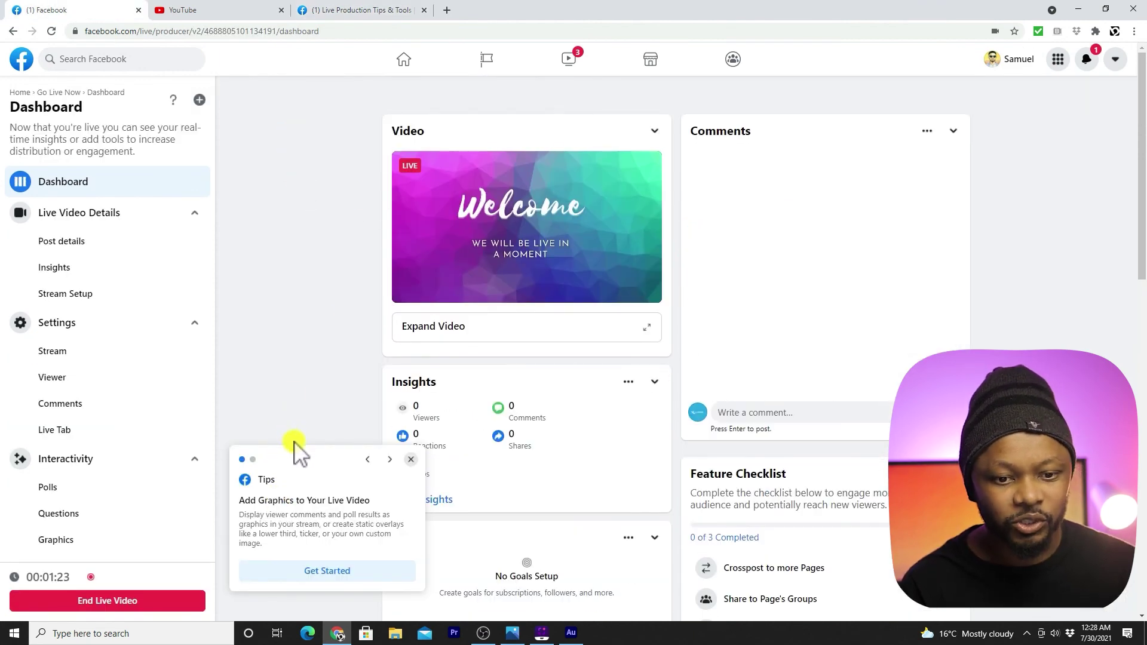
# - Check the running stream in OBS Studio, return to Chrome and end the Facebook live video
pyautogui.click(484, 633)
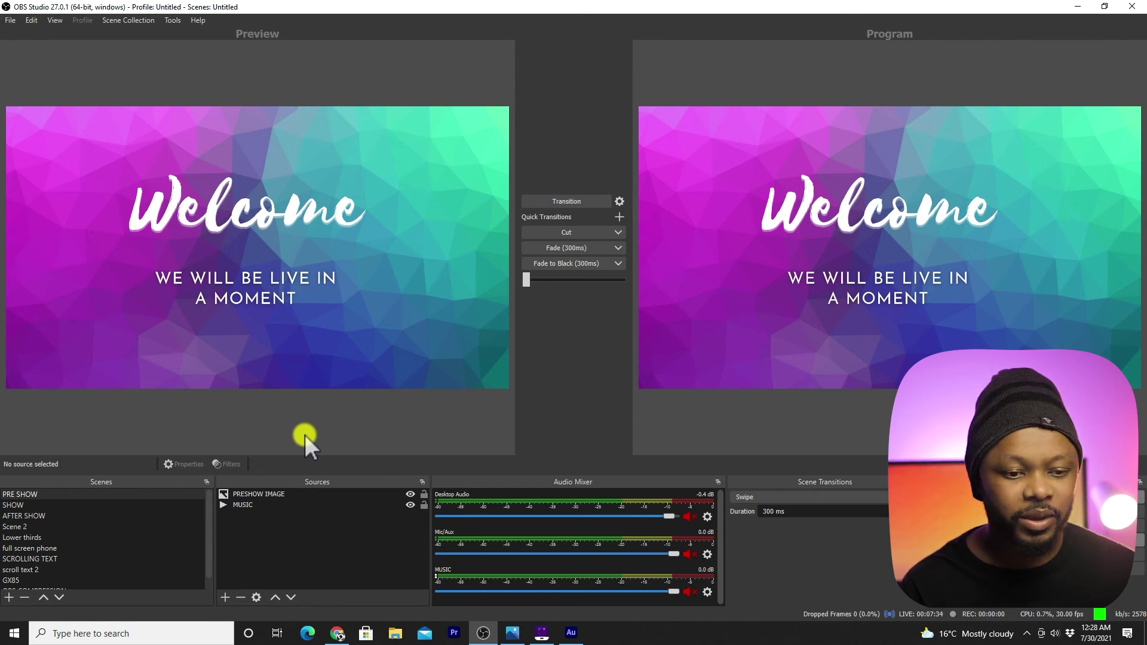
pyautogui.click(338, 632)
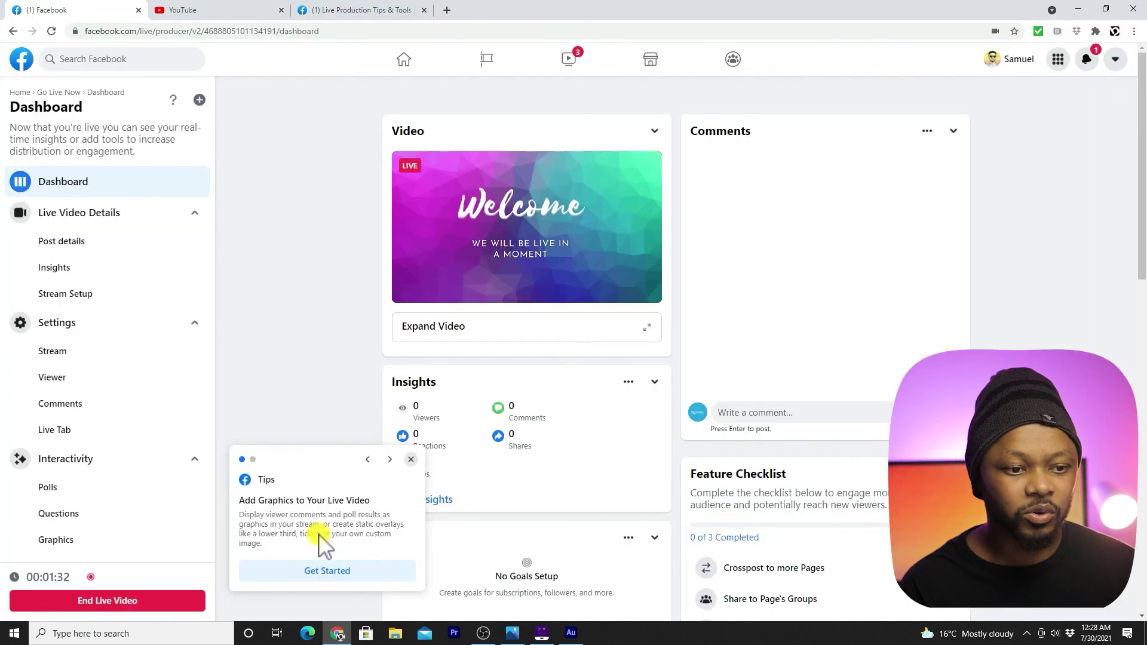
pyautogui.click(139, 601)
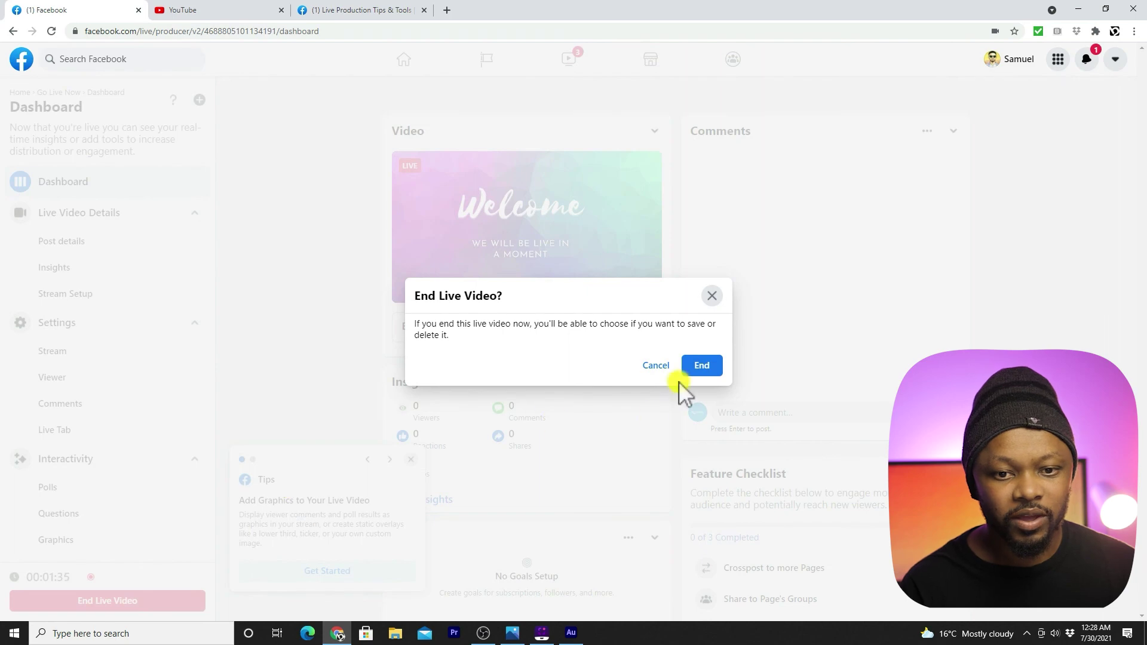
pyautogui.click(699, 366)
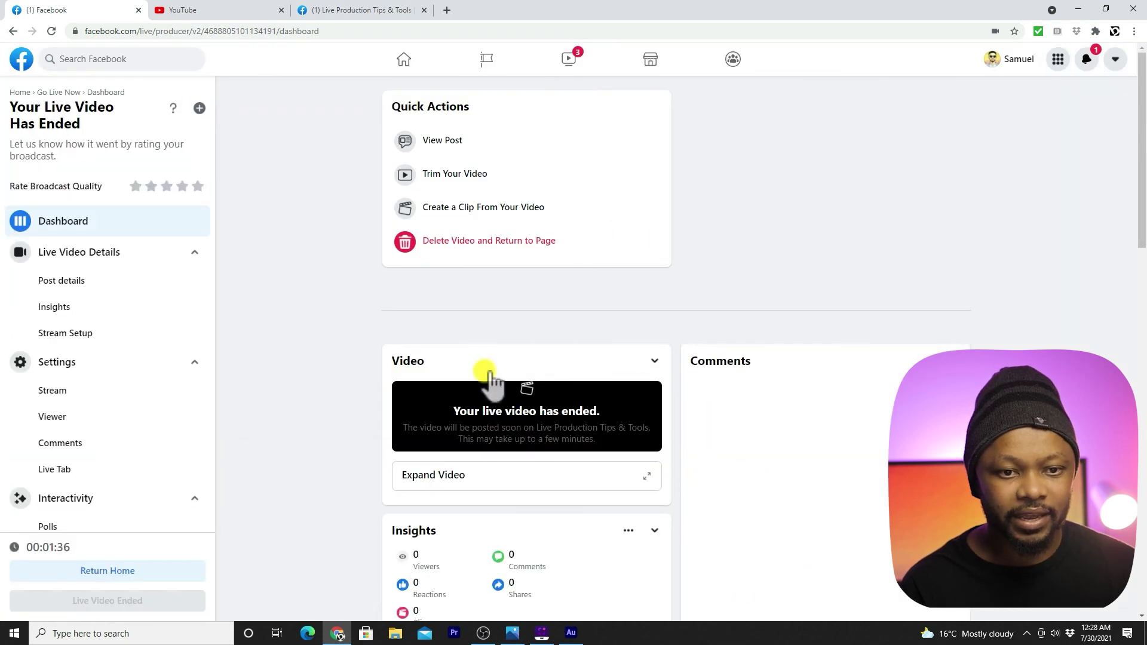